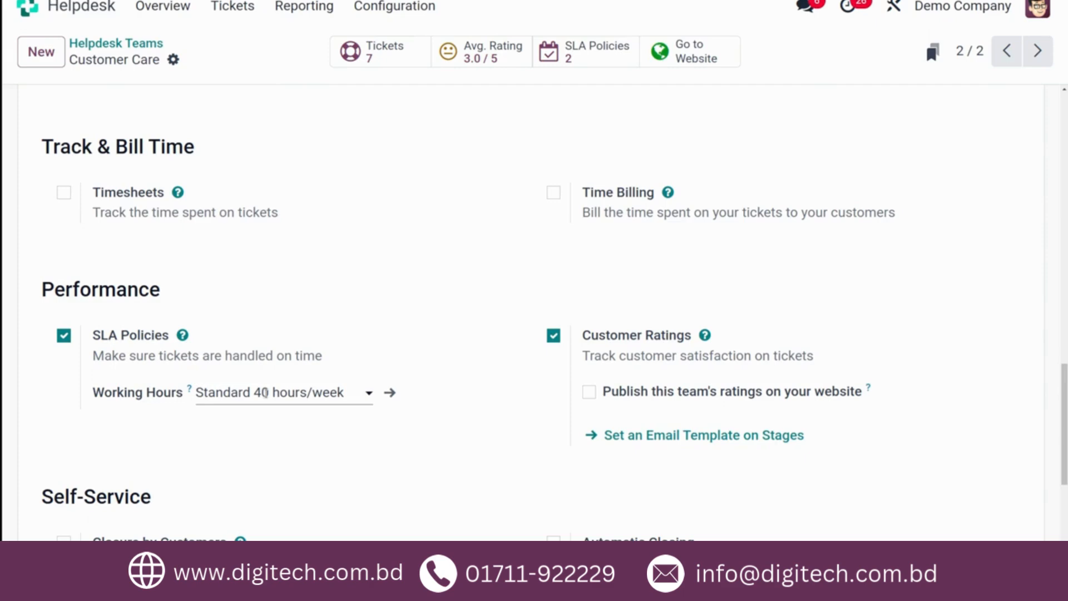
- Open the helpdesk SLA policies list and start a new policy
scroll(404, 272, "up", 12)
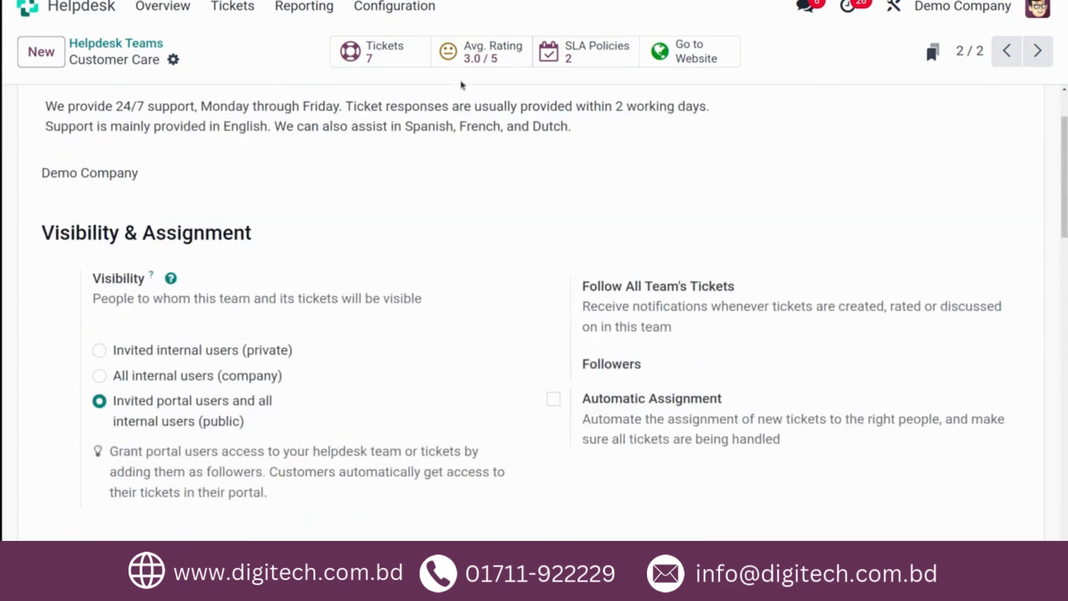
left_click(394, 6)
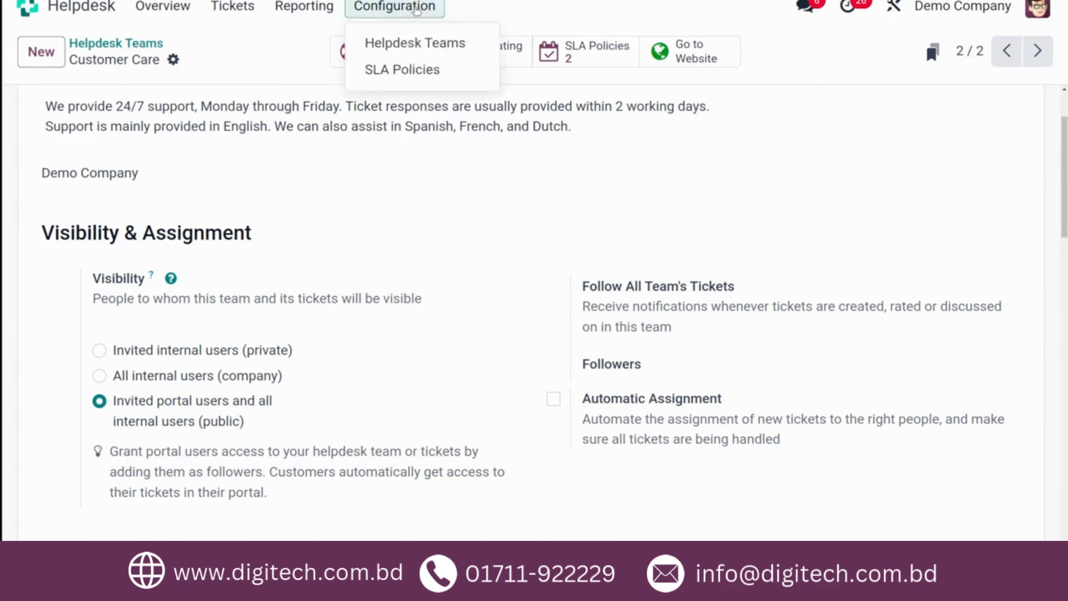
left_click(394, 68)
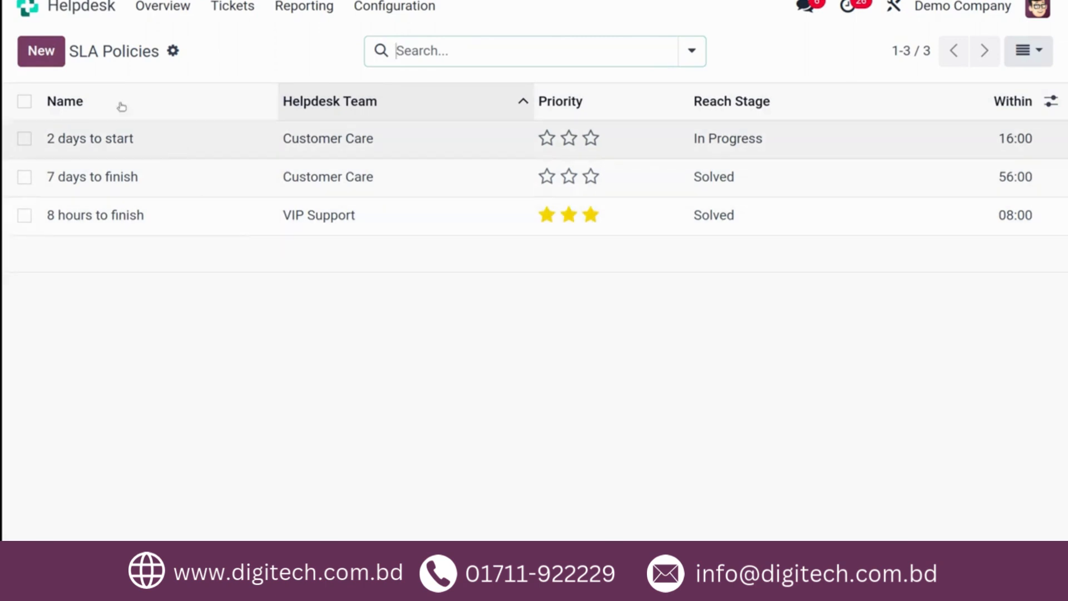
left_click(48, 58)
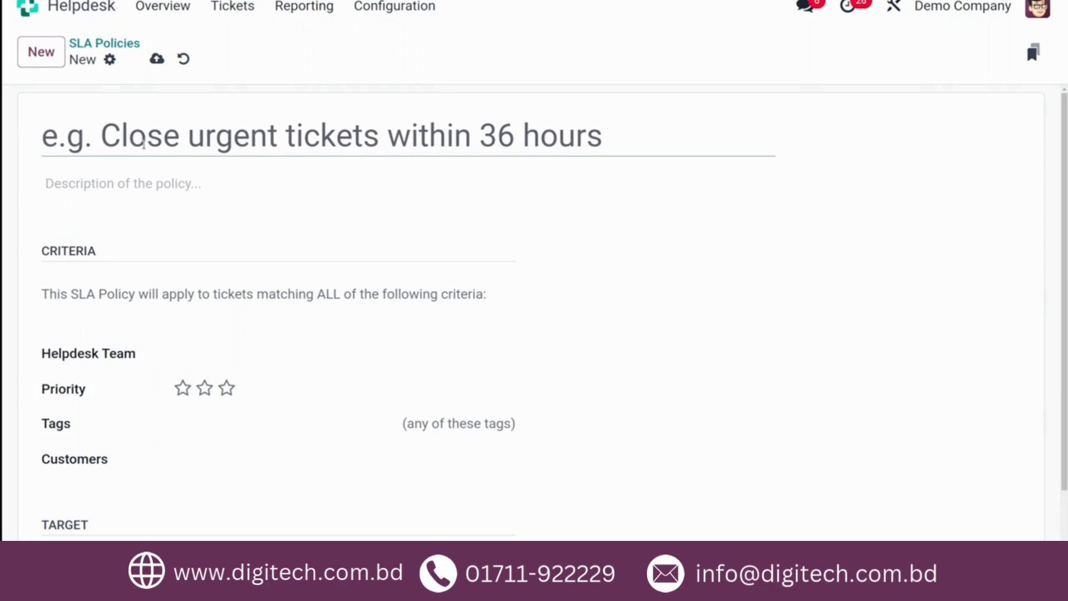
- Title the new SLA policy "Ticket to be closed within 24 hrs"
type("T")
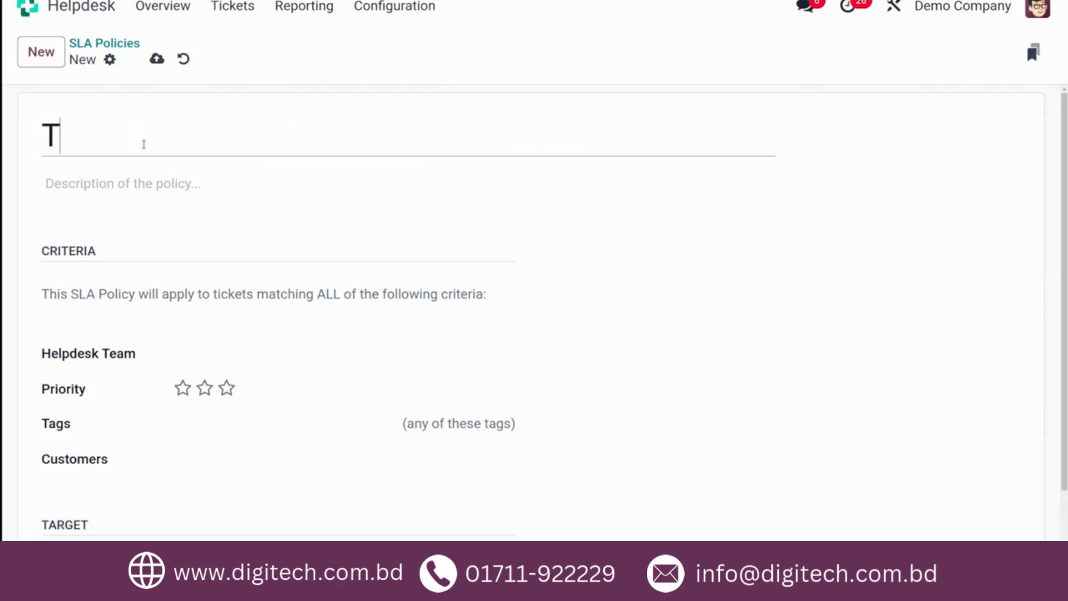
type("icket")
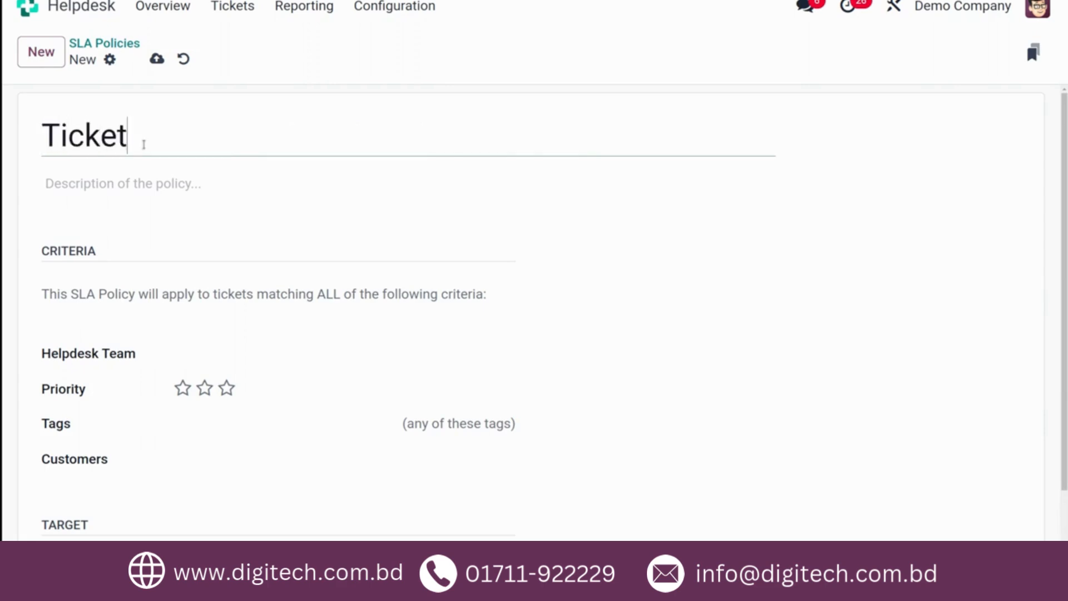
type(" to be closed")
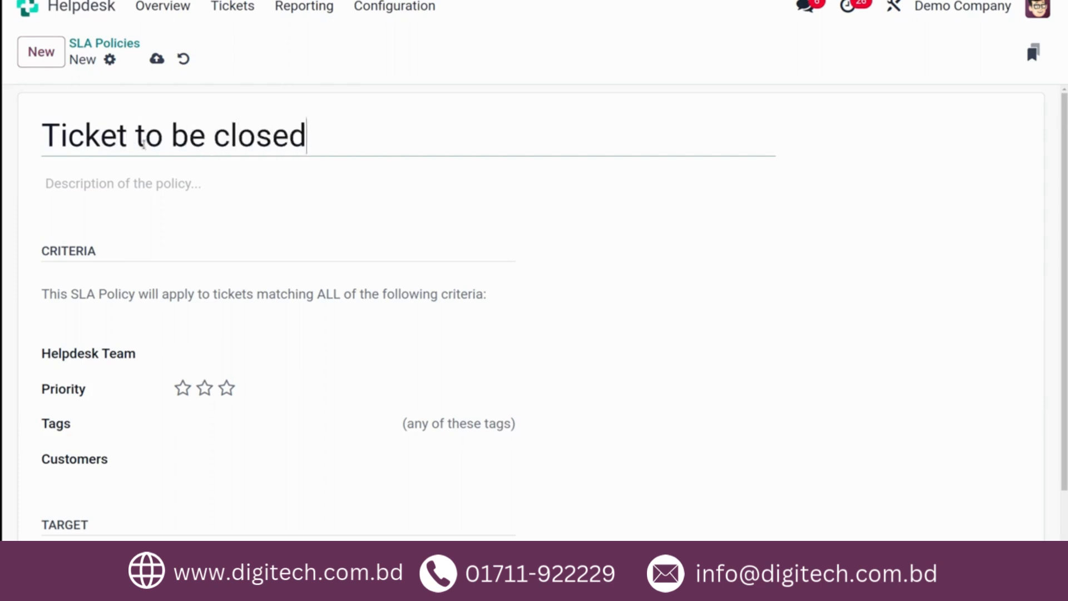
type(" wit")
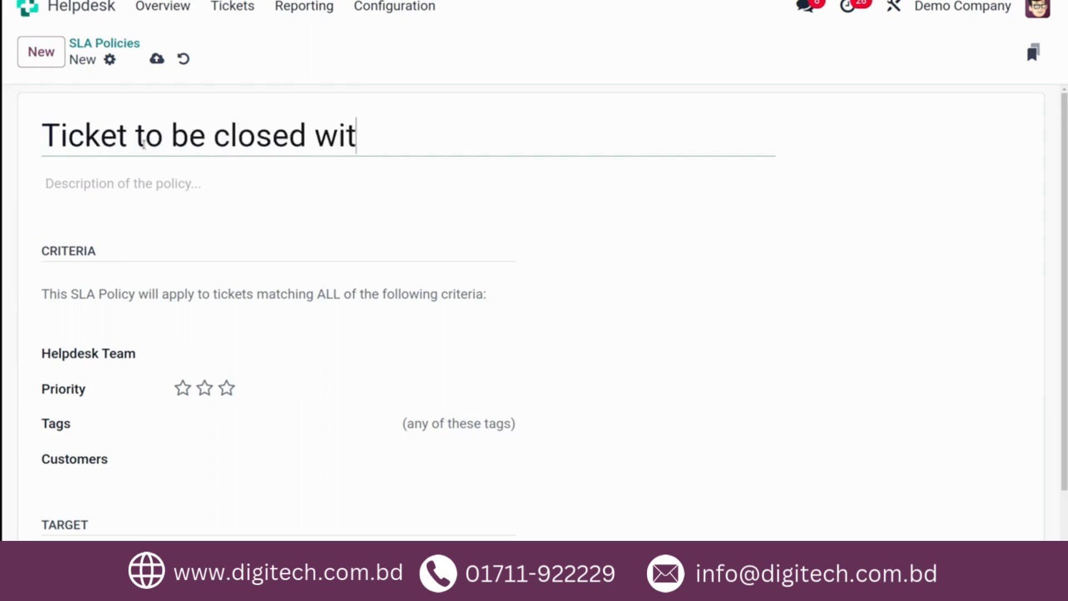
type("hin 25 hrs")
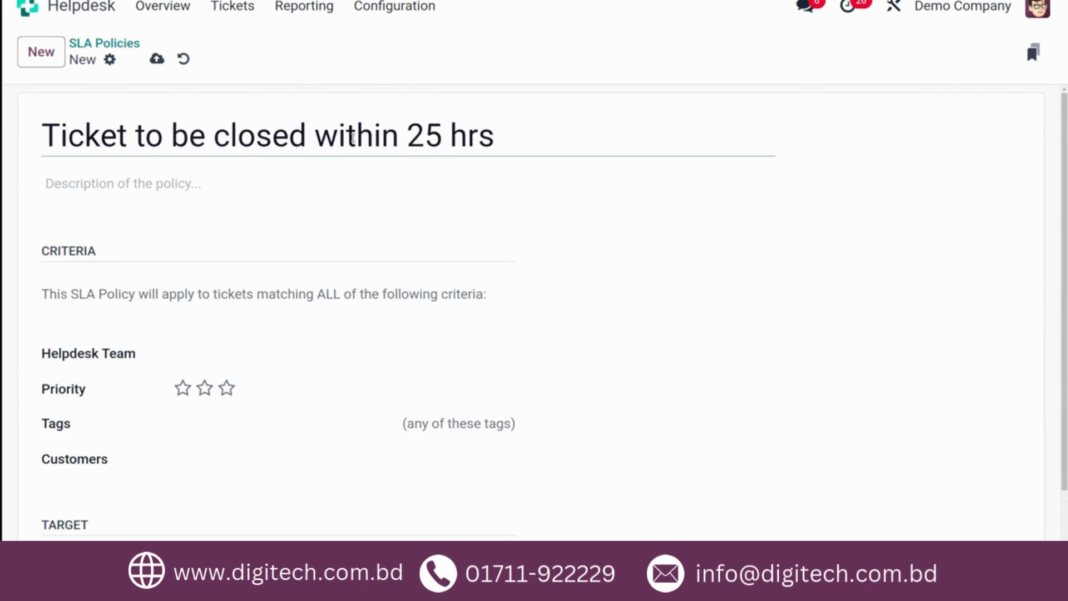
key("Left")
key("Left")
key("Left")
key("Left")
key("BackSpace")
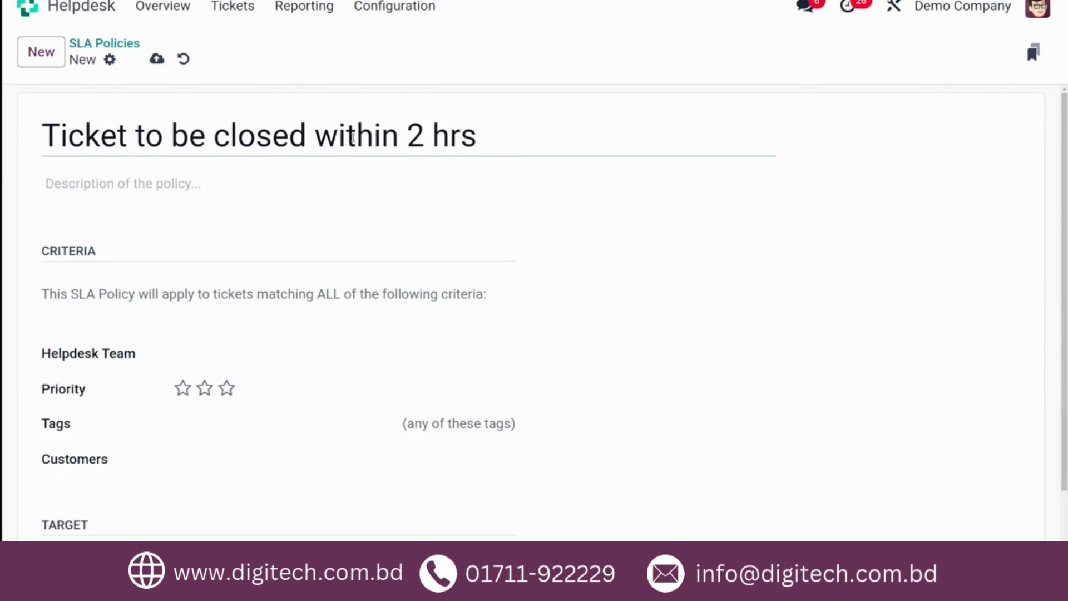
type("4")
left_click(198, 182)
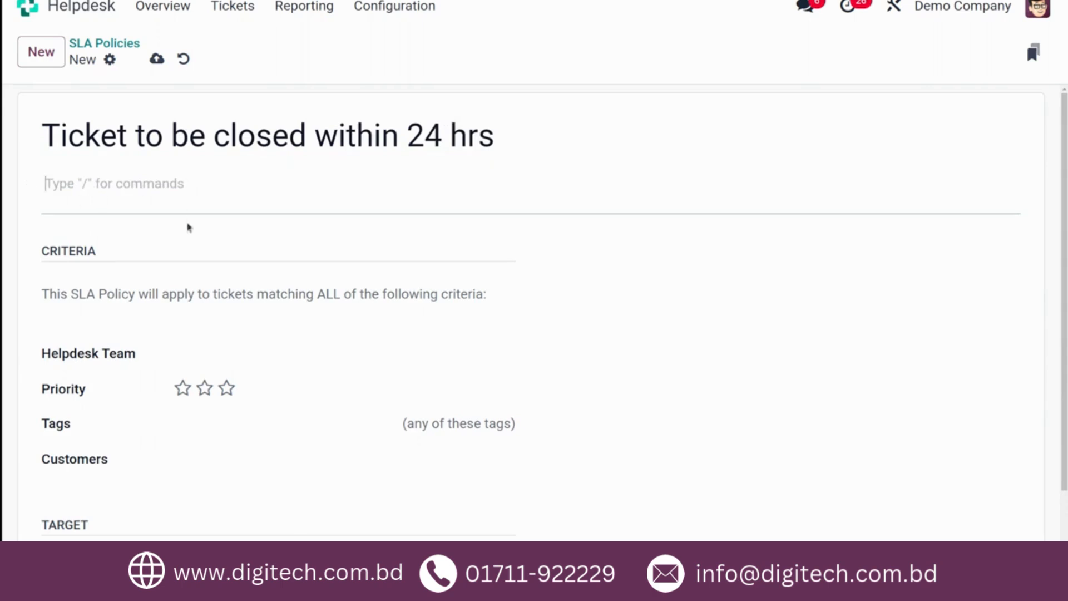
- Assign the policy to the Customer Care helpdesk team and set its priority to two stars
scroll(153, 308, "down", 2)
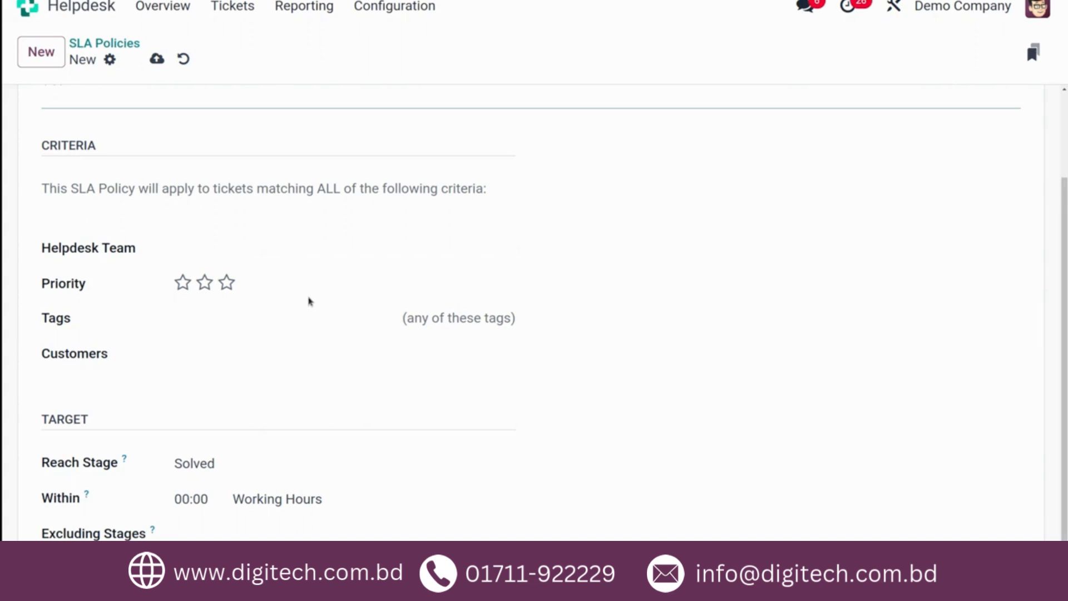
left_click(209, 248)
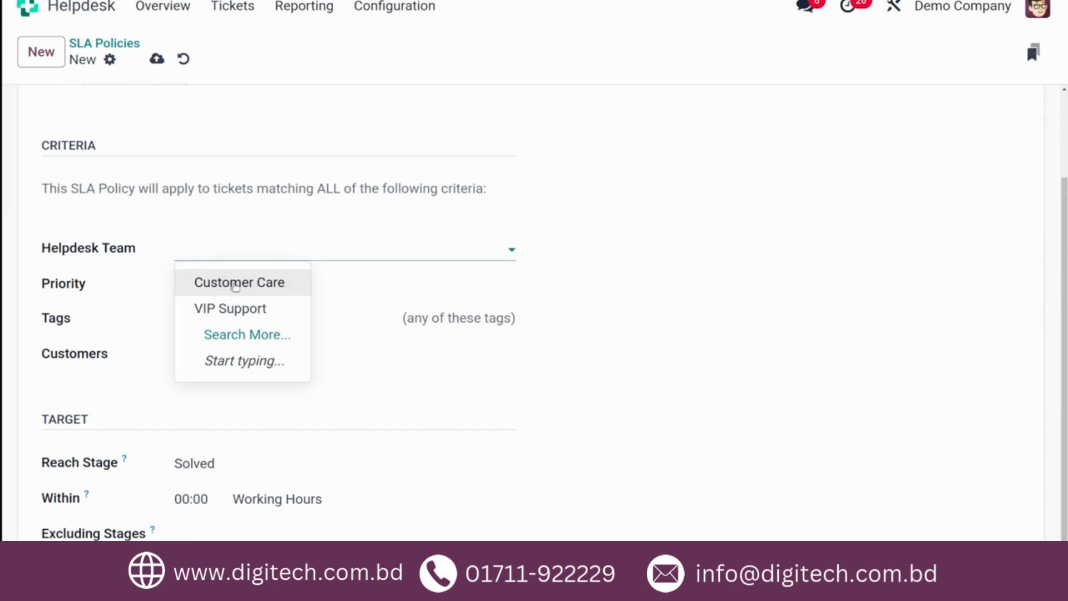
left_click(236, 283)
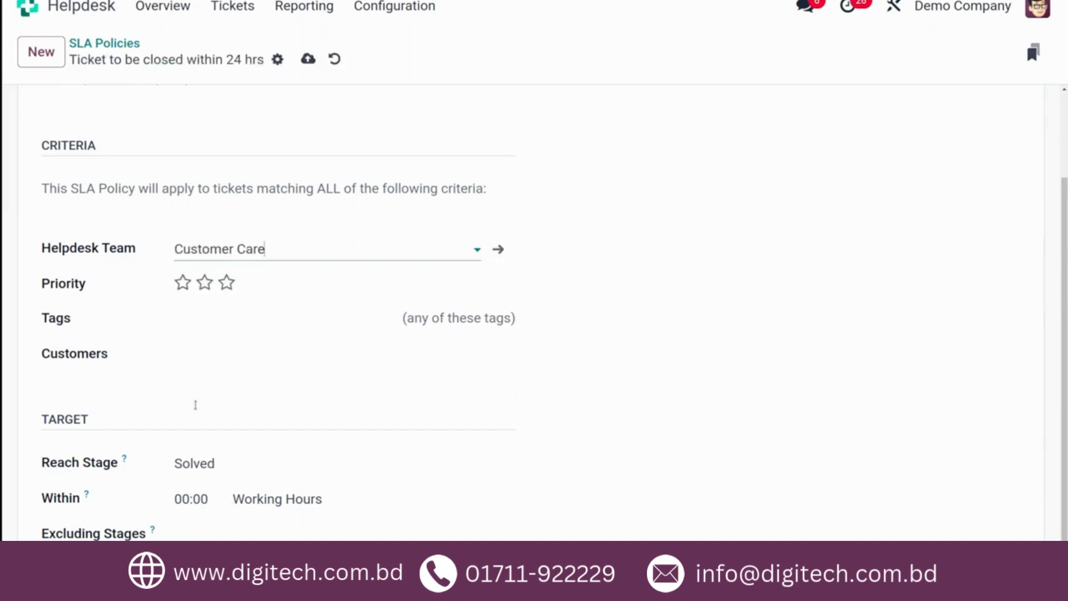
left_click(205, 284)
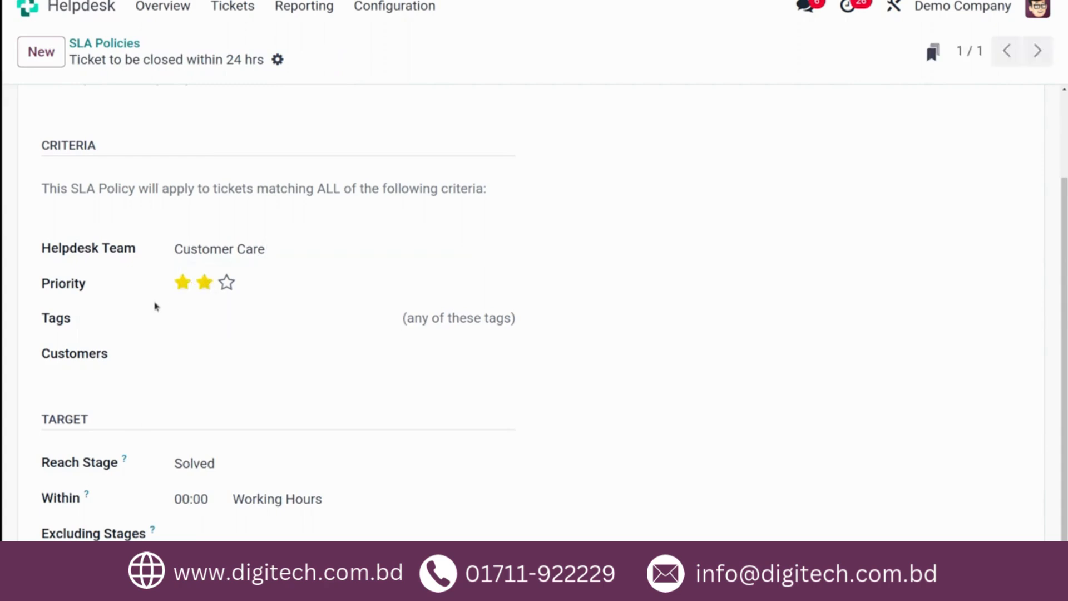
- Add the Service tag and the customer Deco Addict to the policy's criteria
left_click(205, 321)
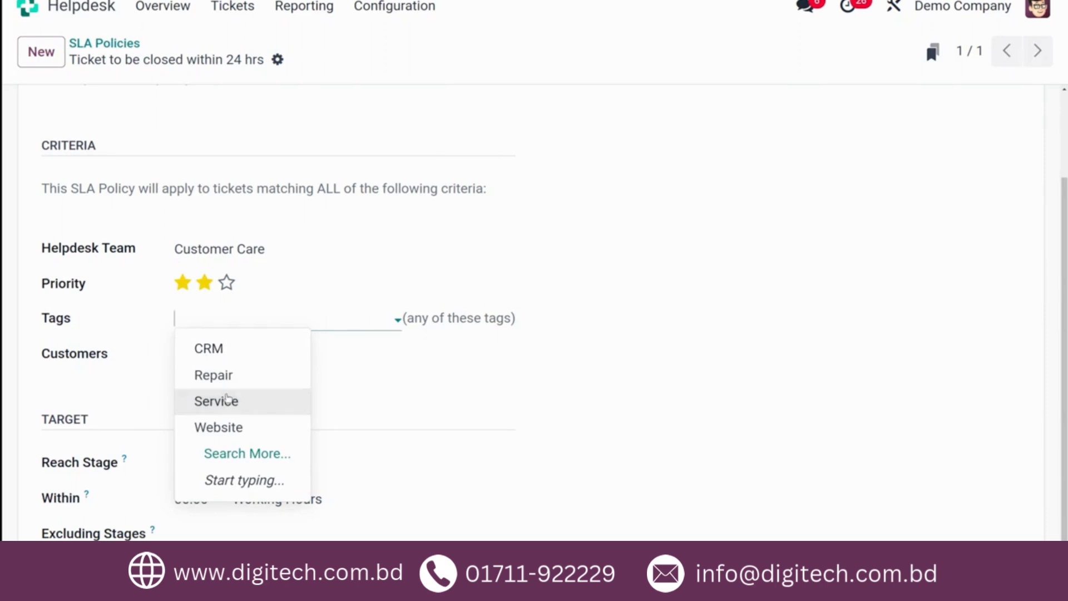
left_click(227, 399)
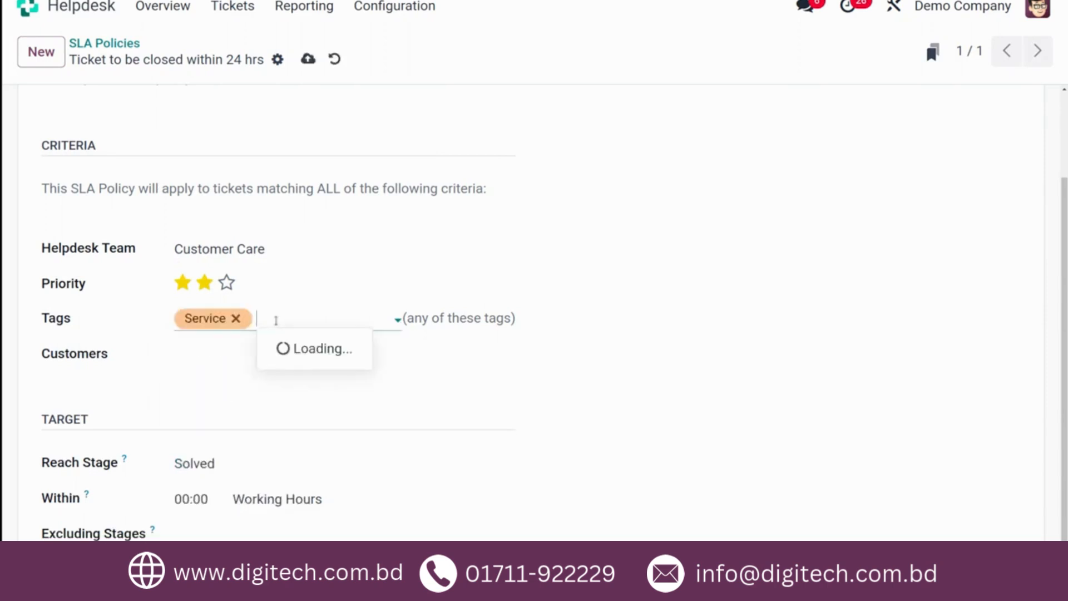
left_click(455, 352)
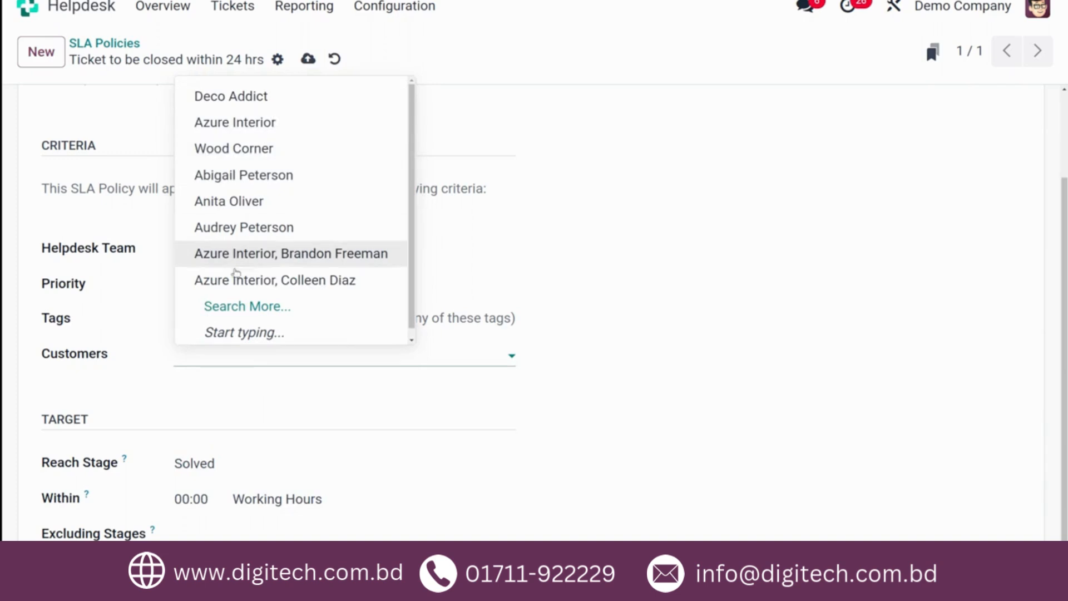
left_click(282, 96)
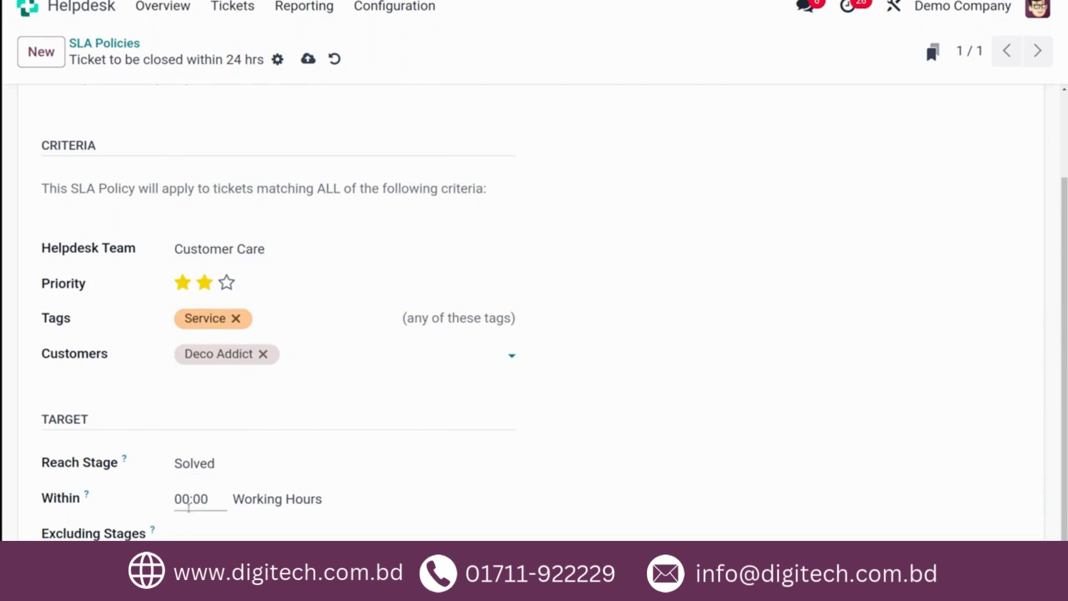
- Keep Solved as the target's reach stage, set the time limit to 24 working hours, and save the policy
left_click(238, 459)
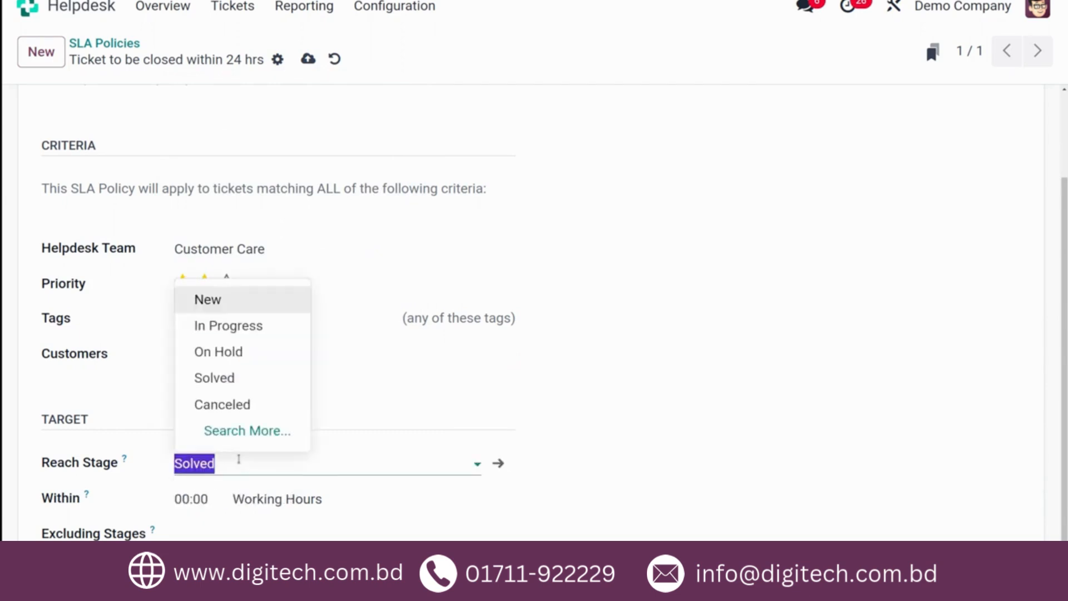
left_click(249, 464)
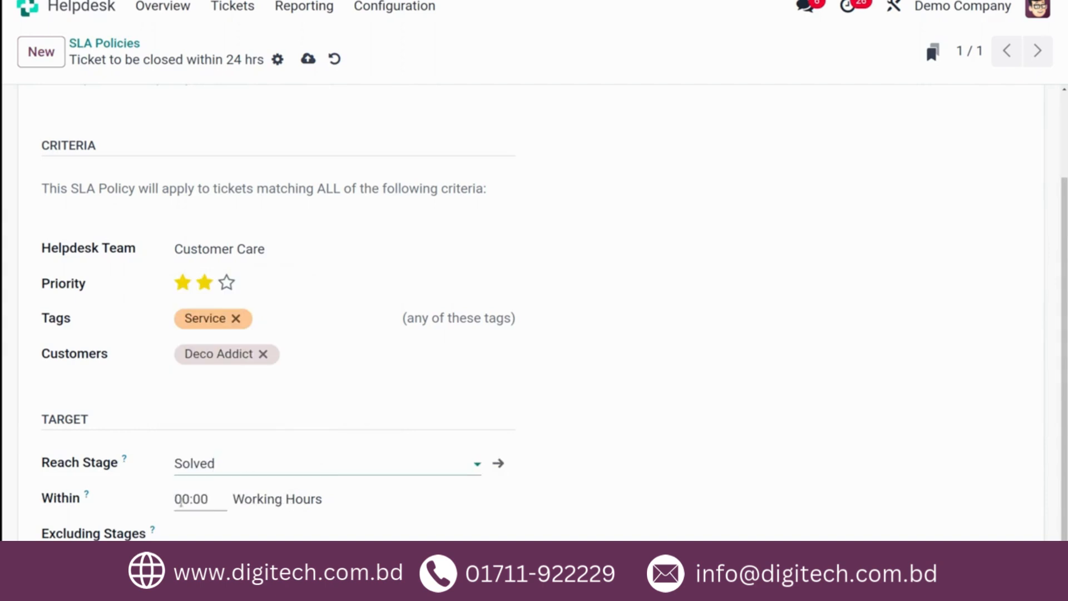
left_click(198, 503)
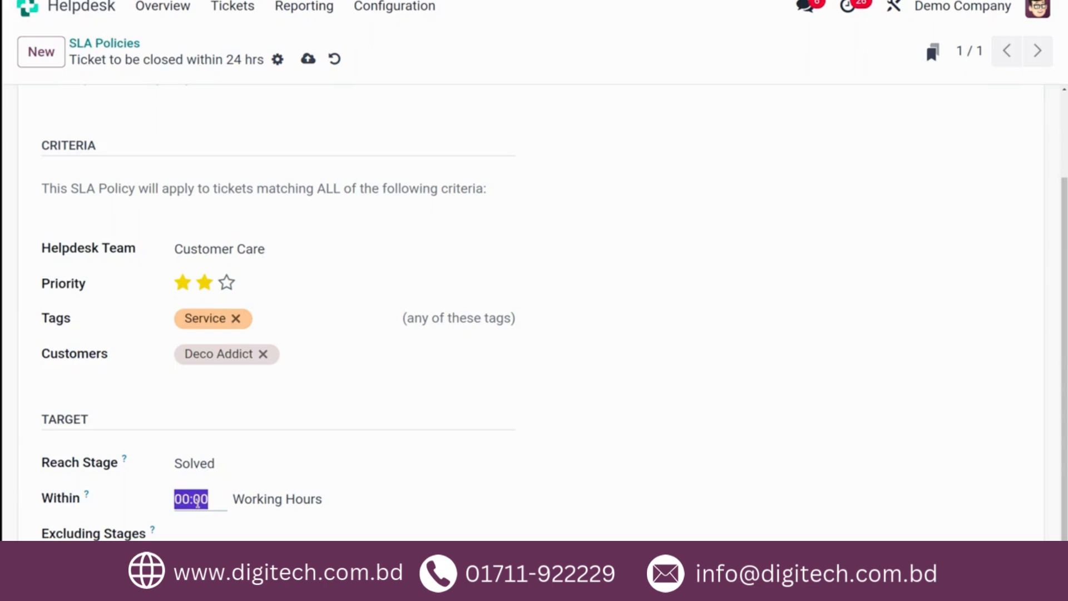
type("24")
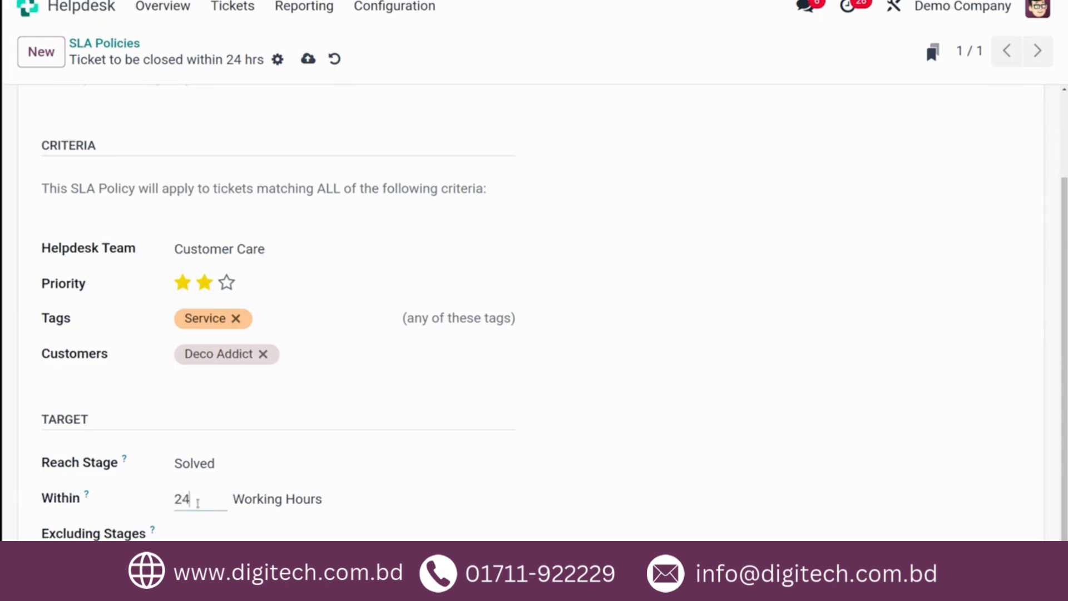
key("Tab")
scroll(345, 427, "up", 2)
left_click(306, 59)
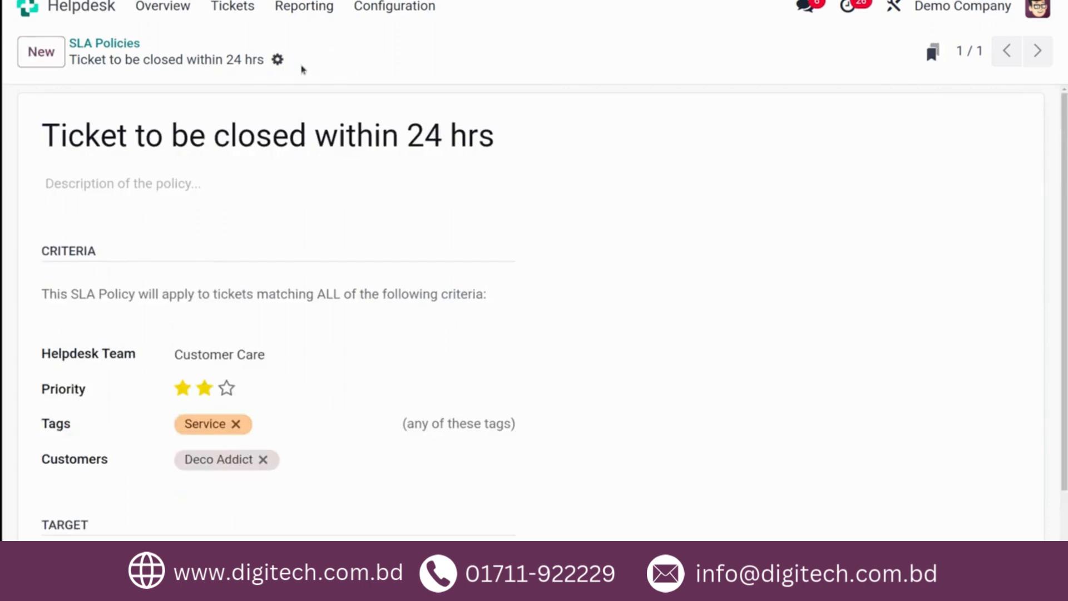
- Return to the Helpdesk overview through the app search and open the Customer Care team's tickets
left_click(61, 10)
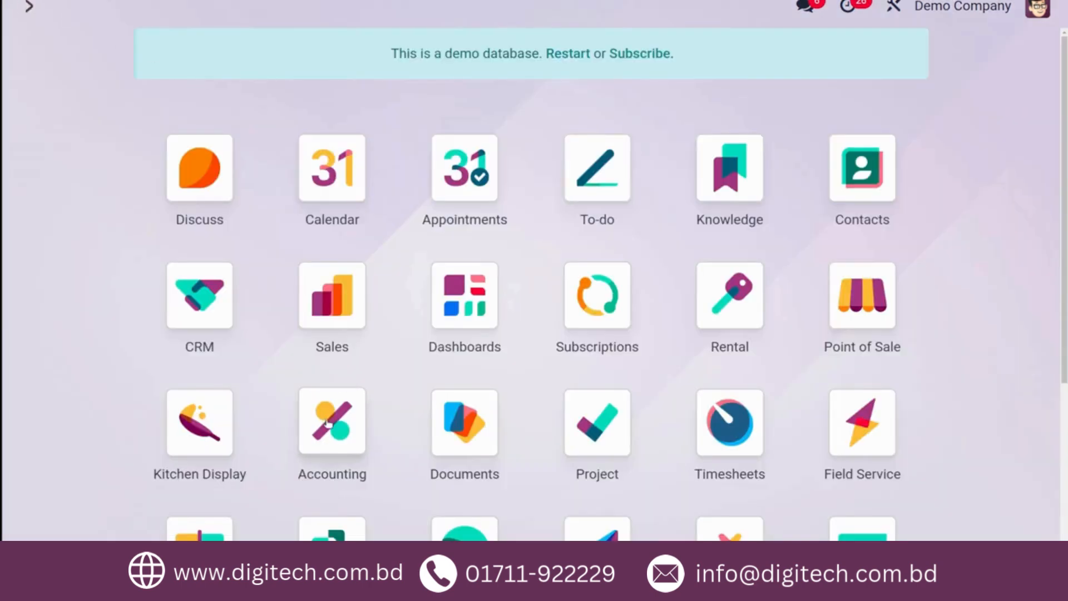
type("he")
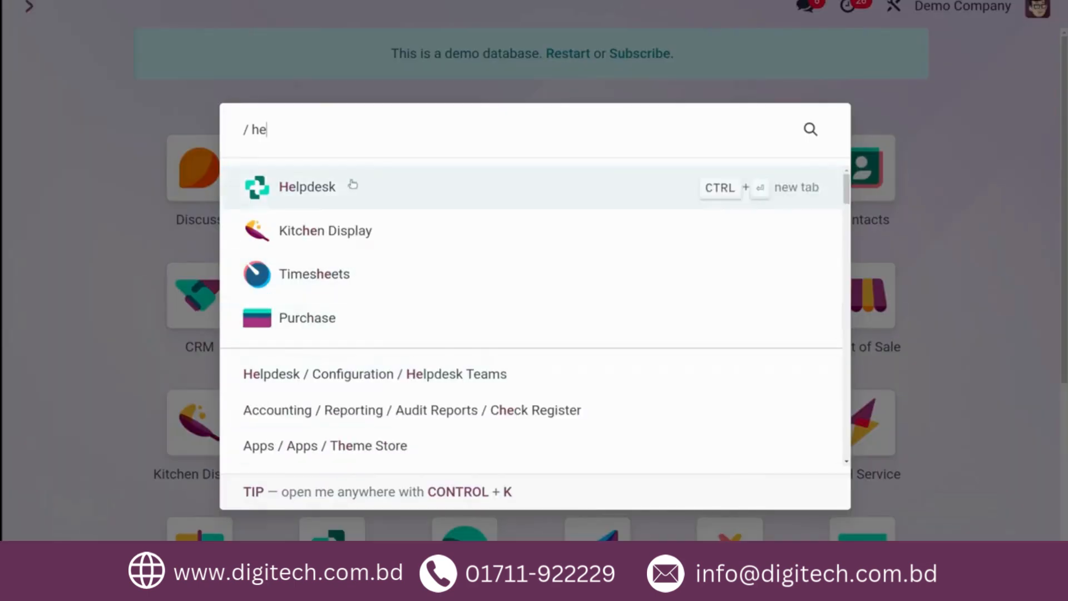
left_click(354, 180)
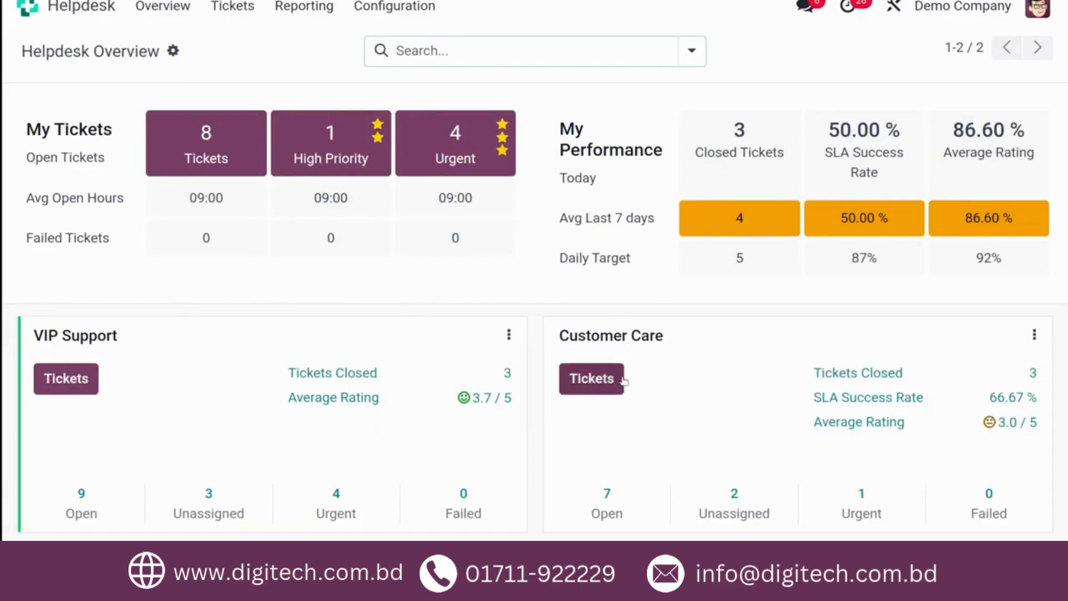
left_click(580, 379)
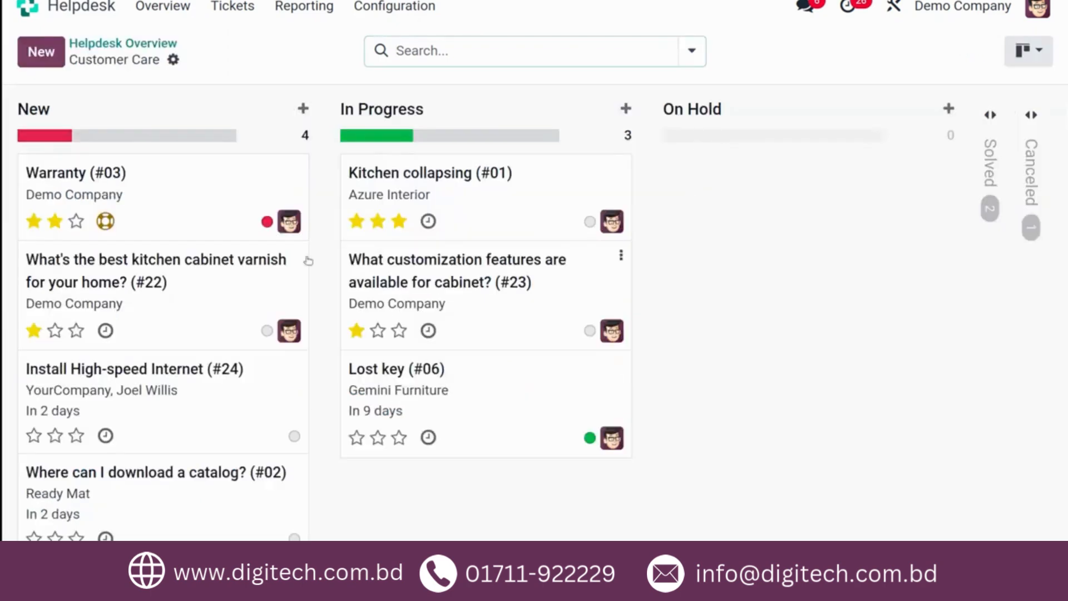
- Start a new Customer Care ticket titled "Defective office chair" and set its customer to Deco Addict
left_click(44, 64)
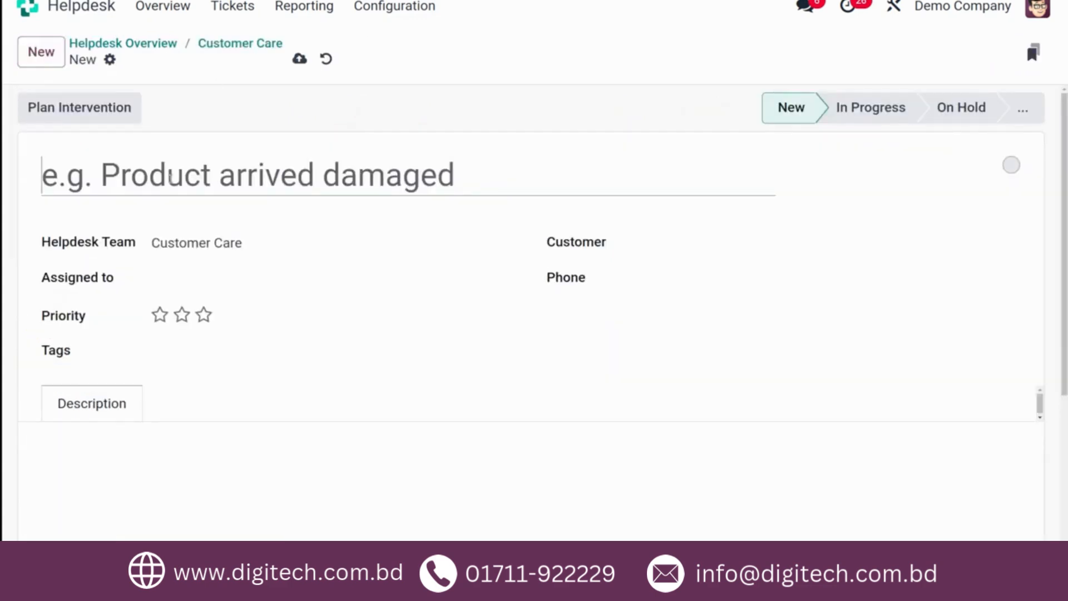
type("Defe")
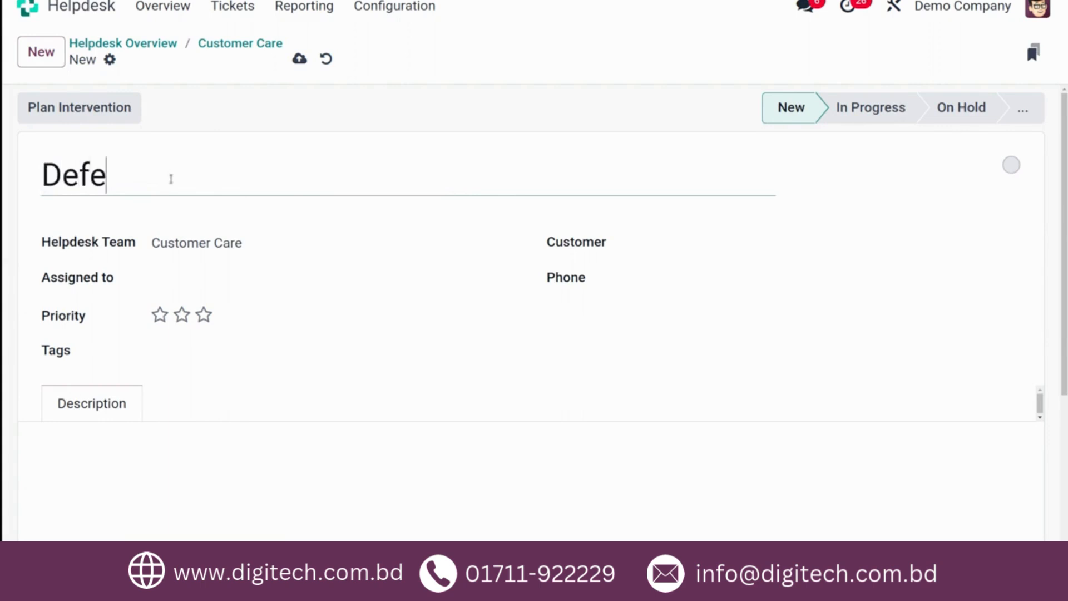
type("ctive ")
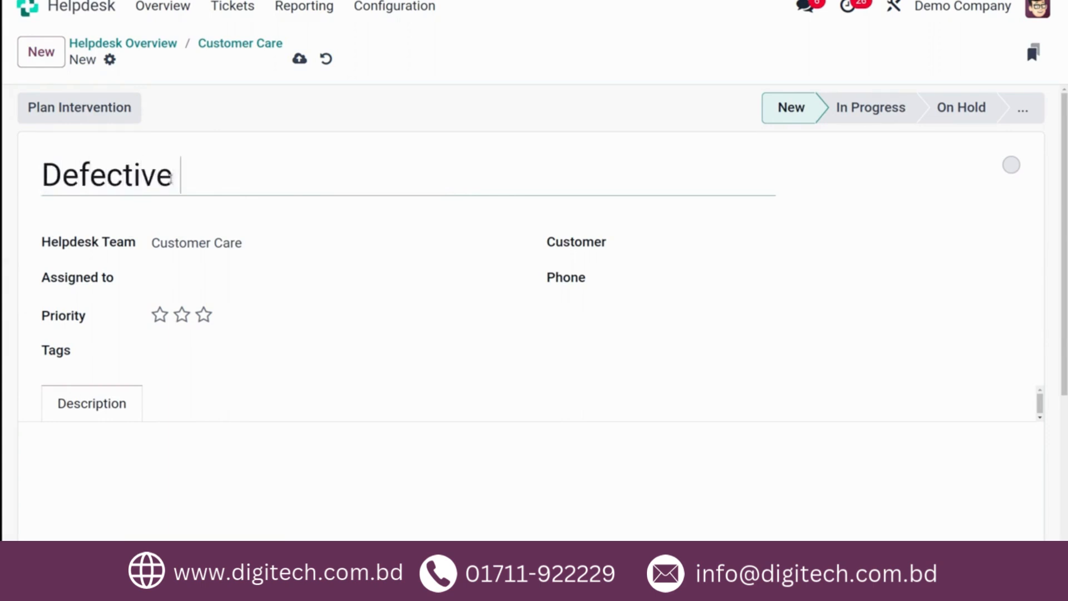
type("off")
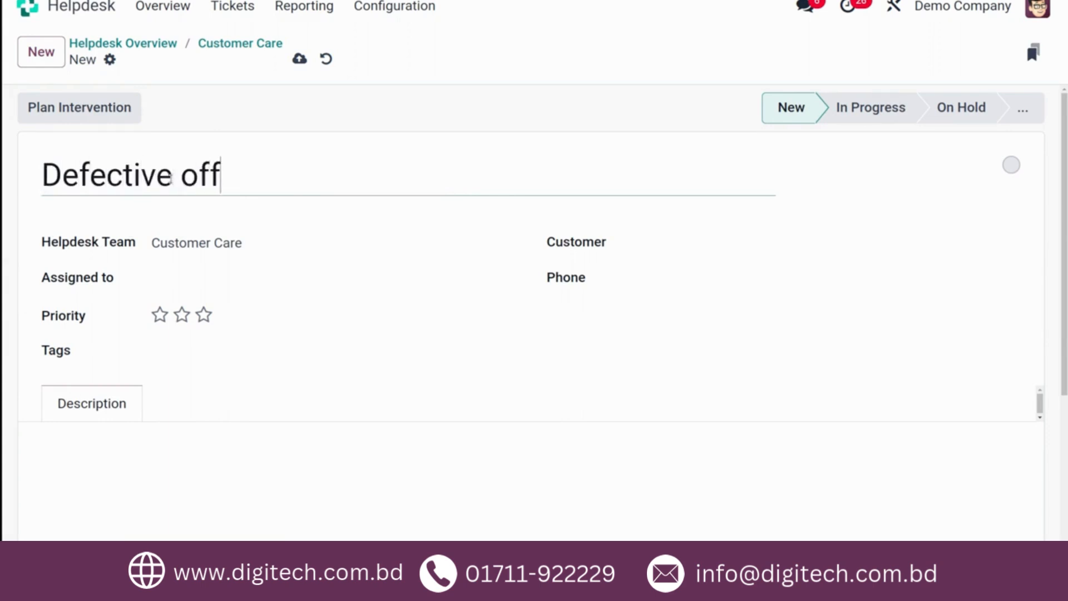
type("ice chair")
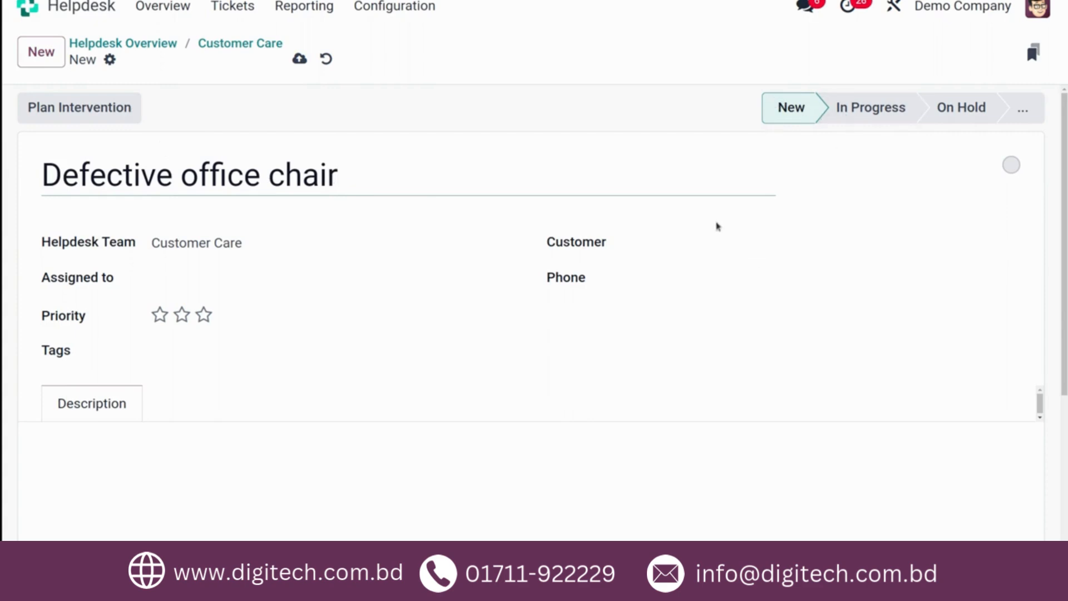
left_click(714, 242)
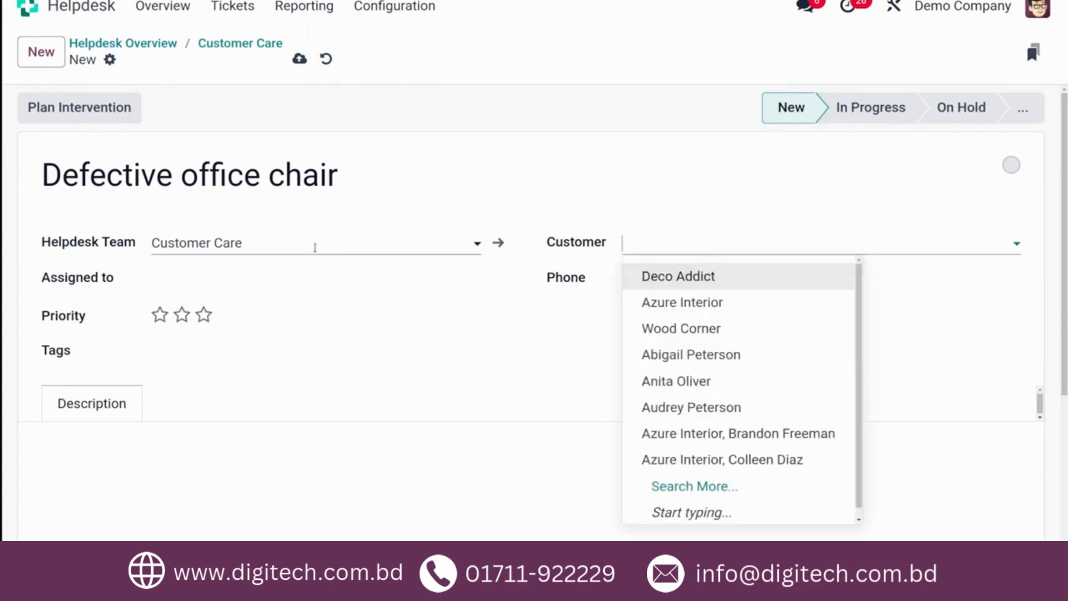
left_click(661, 277)
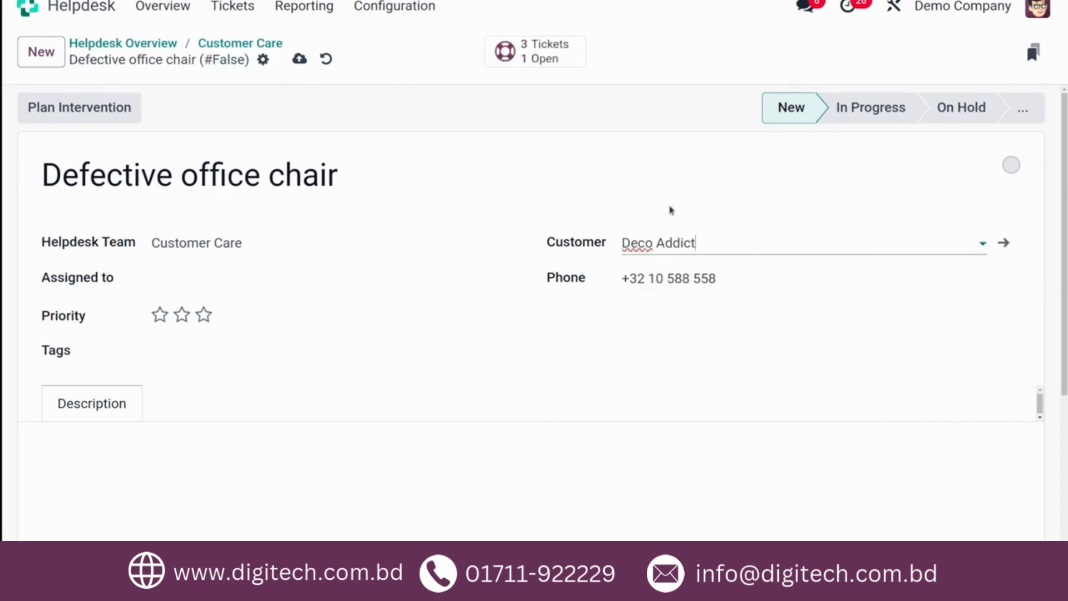
- Assign the ticket to the admin user, set its priority to two stars, and add the Service tag
left_click(211, 281)
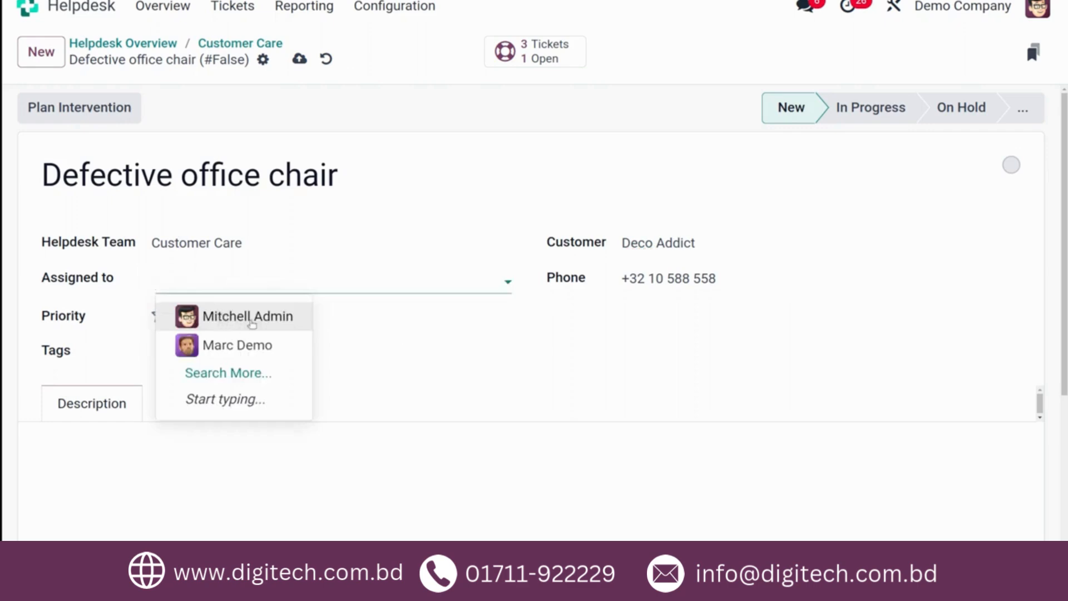
left_click(251, 317)
left_click(182, 313)
left_click(179, 351)
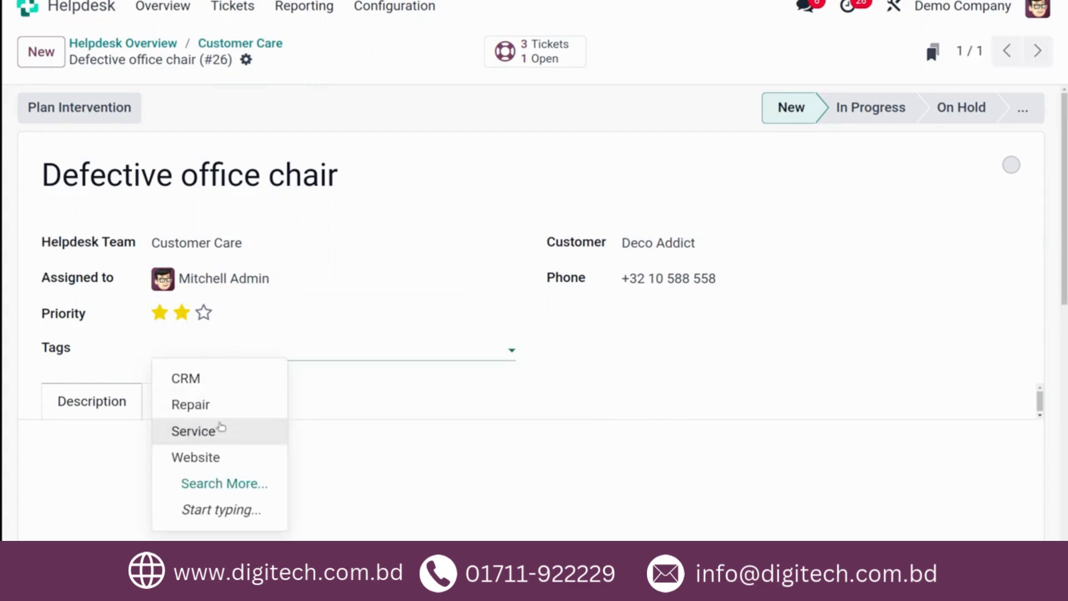
left_click(217, 432)
- Review the ticket's description and extra info, and move the ticket to the In Progress stage
left_click(111, 445)
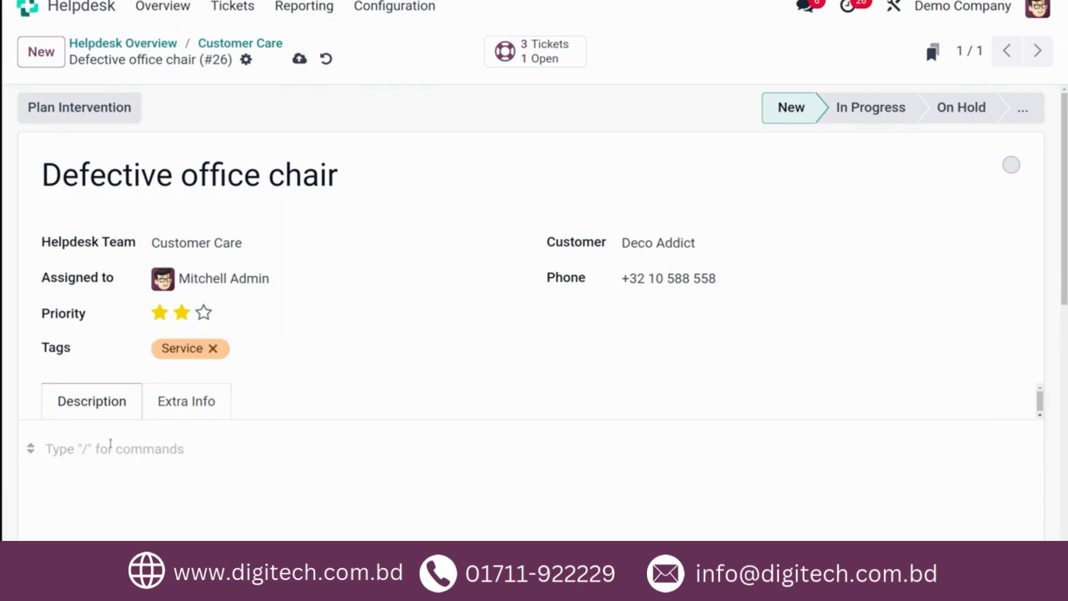
scroll(264, 483, "down", 5)
scroll(264, 483, "up", 5)
scroll(355, 436, "down", 3)
left_click(199, 233)
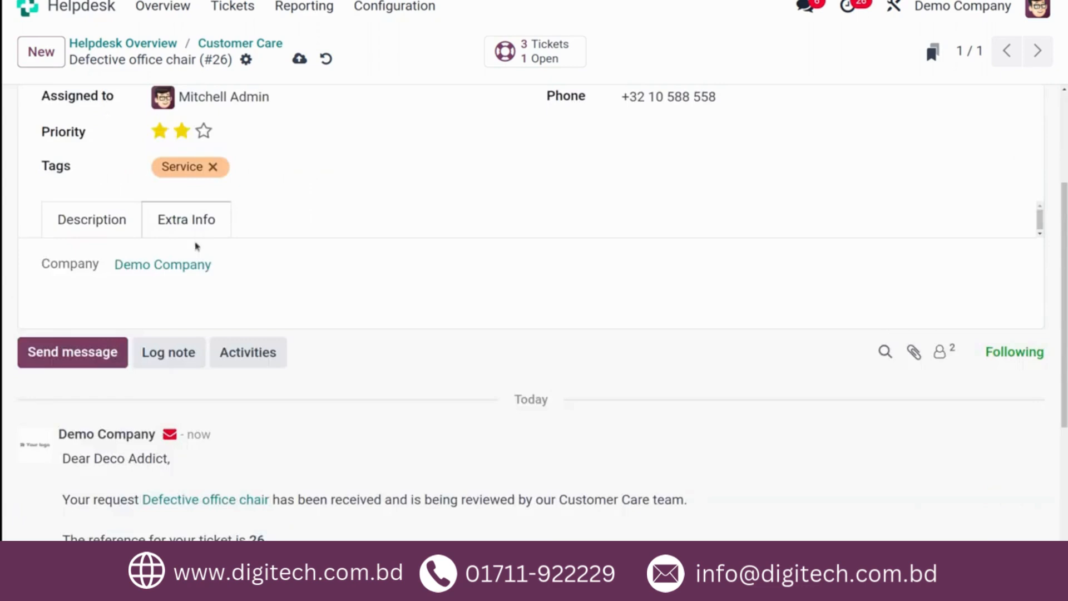
scroll(309, 285, "up", 3)
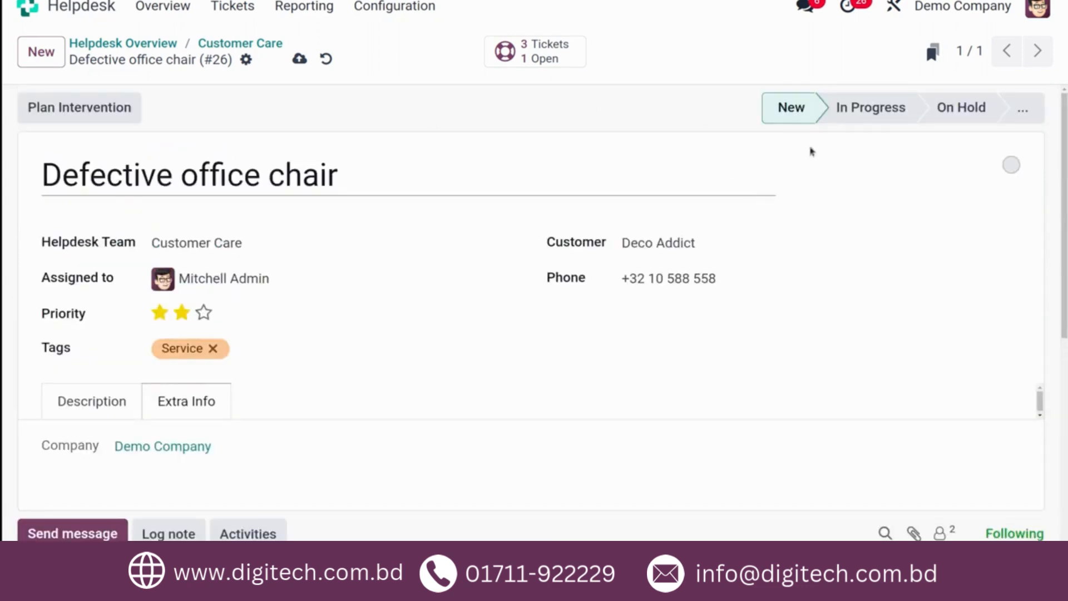
left_click(905, 121)
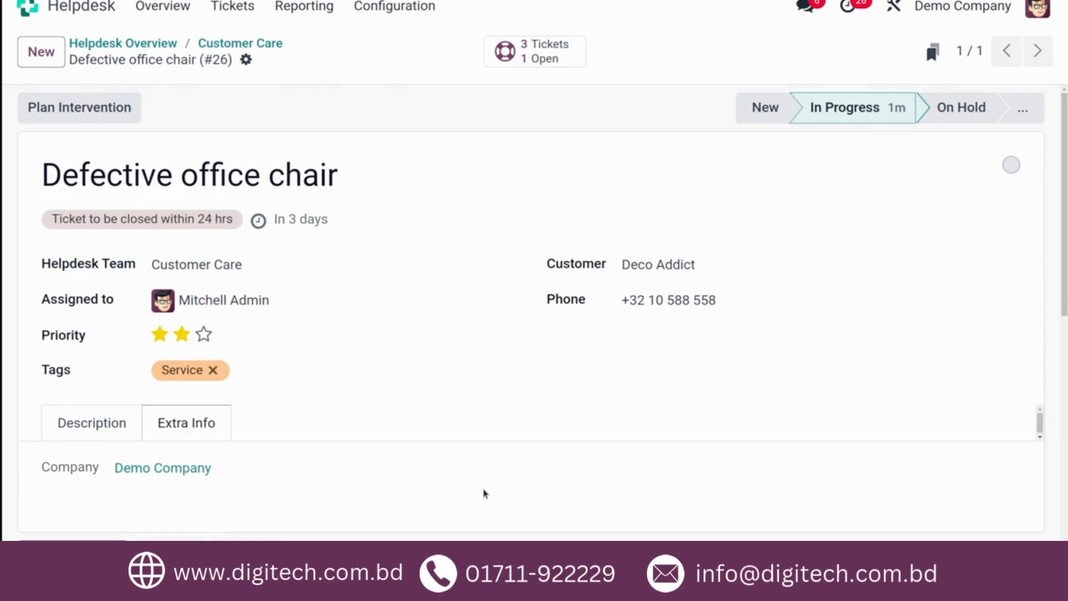
- Open the ticket's customer portal page from the confirmation message sent to Deco Addict
scroll(815, 240, "down", 10)
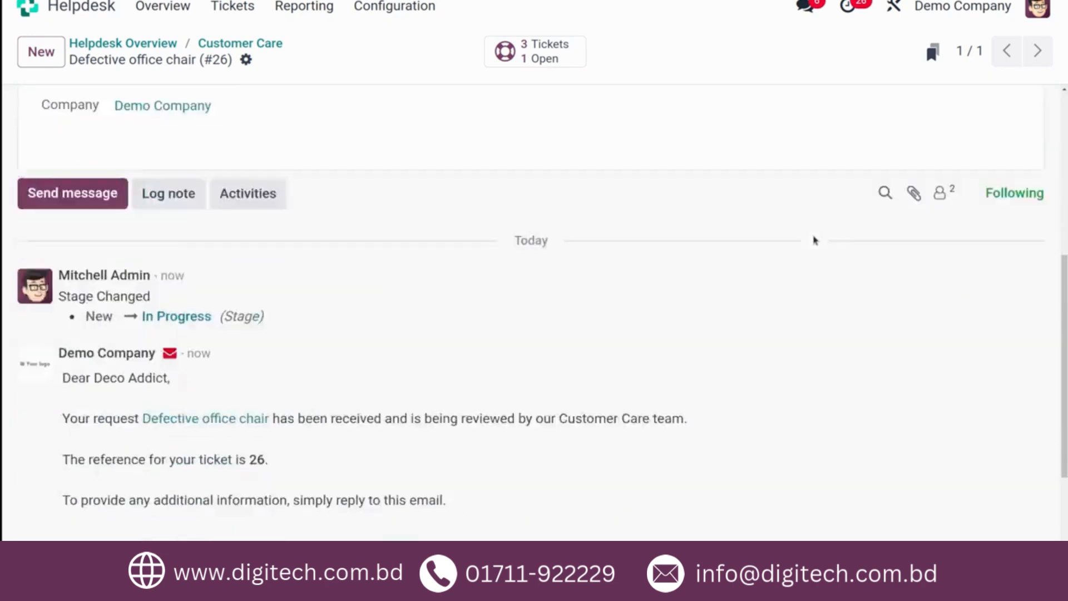
scroll(417, 367, "up", 4)
scroll(417, 367, "down", 3)
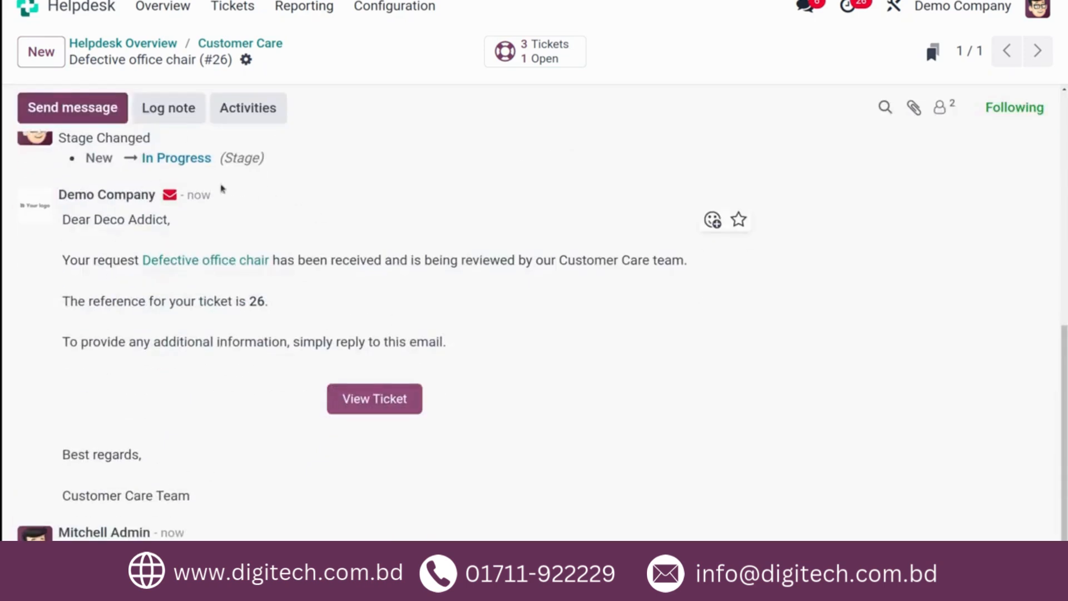
left_click(356, 411)
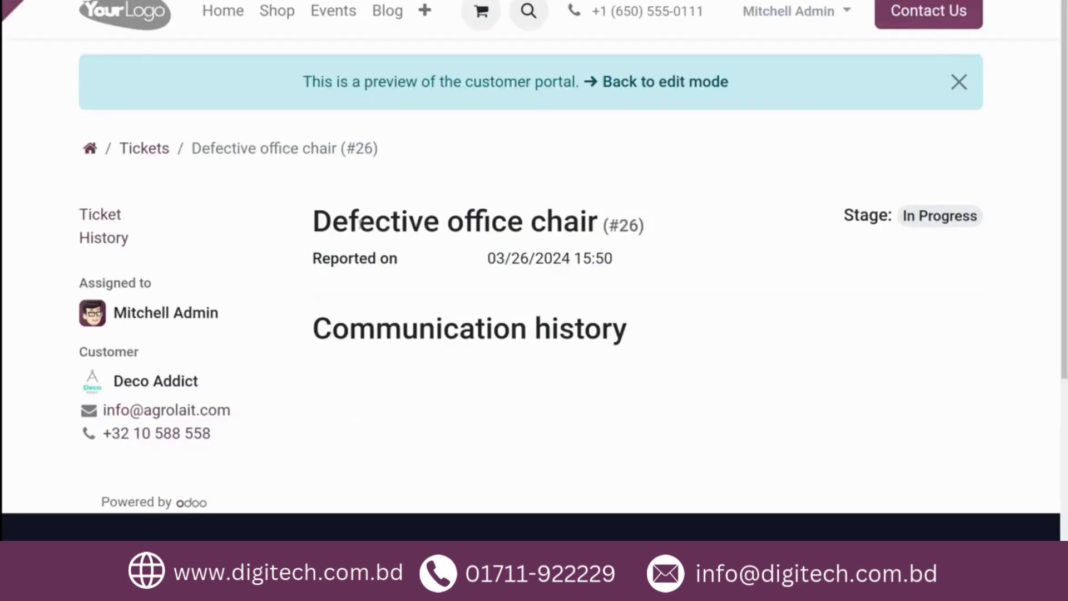
- Post the message "any updates?" in the ticket's communication history on the customer portal
scroll(440, 354, "down", 5)
scroll(440, 354, "up", 5)
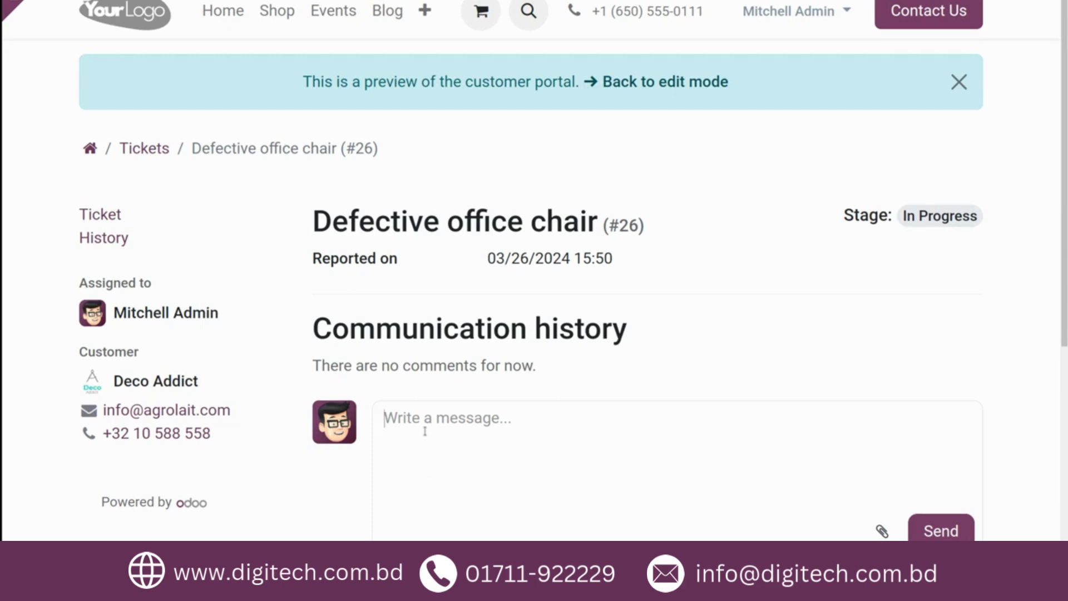
type("any updates?")
left_click(947, 533)
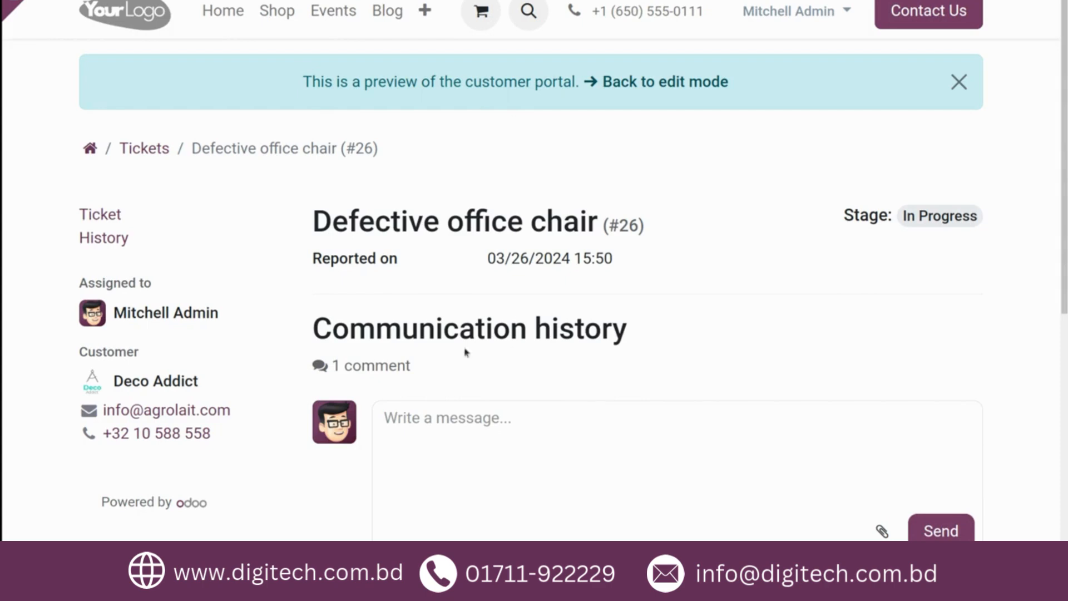
- Return to the Helpdesk app and open the Customer Care team's tickets
mouse_move(8, 6)
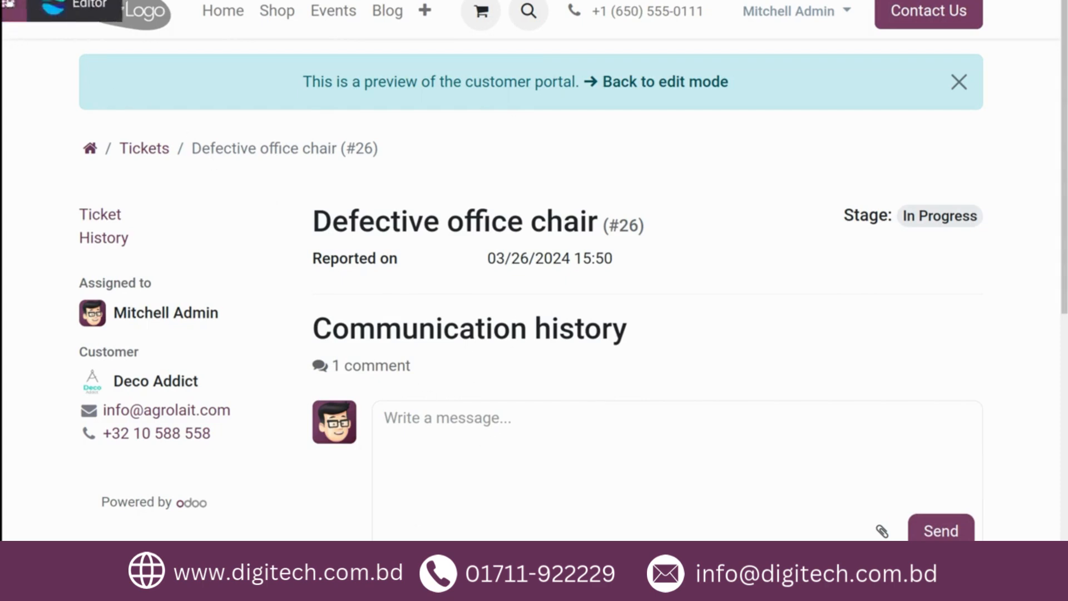
left_click(21, 4)
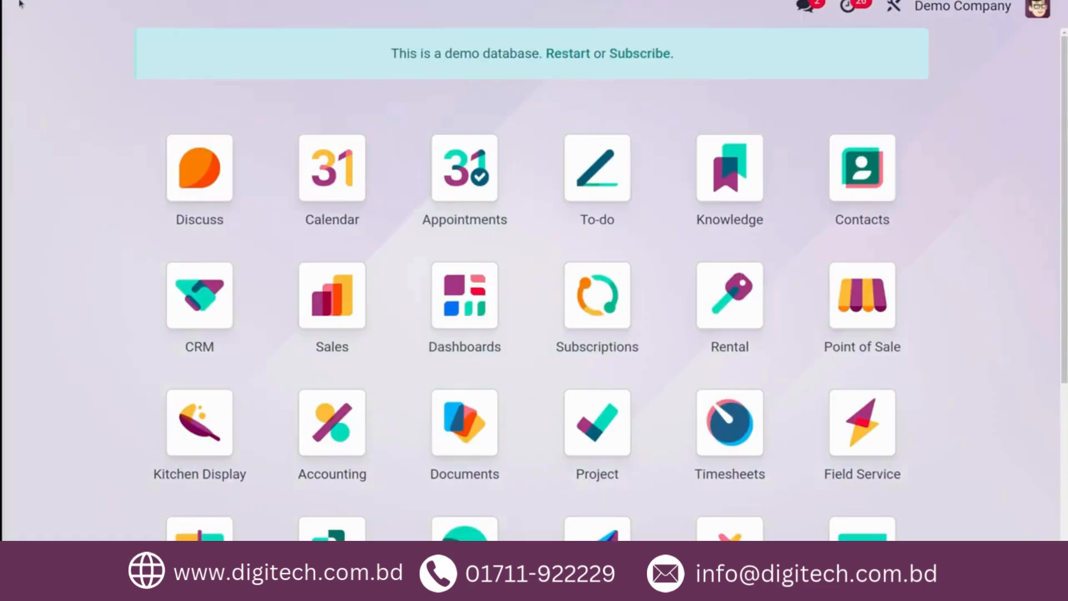
left_click(333, 549)
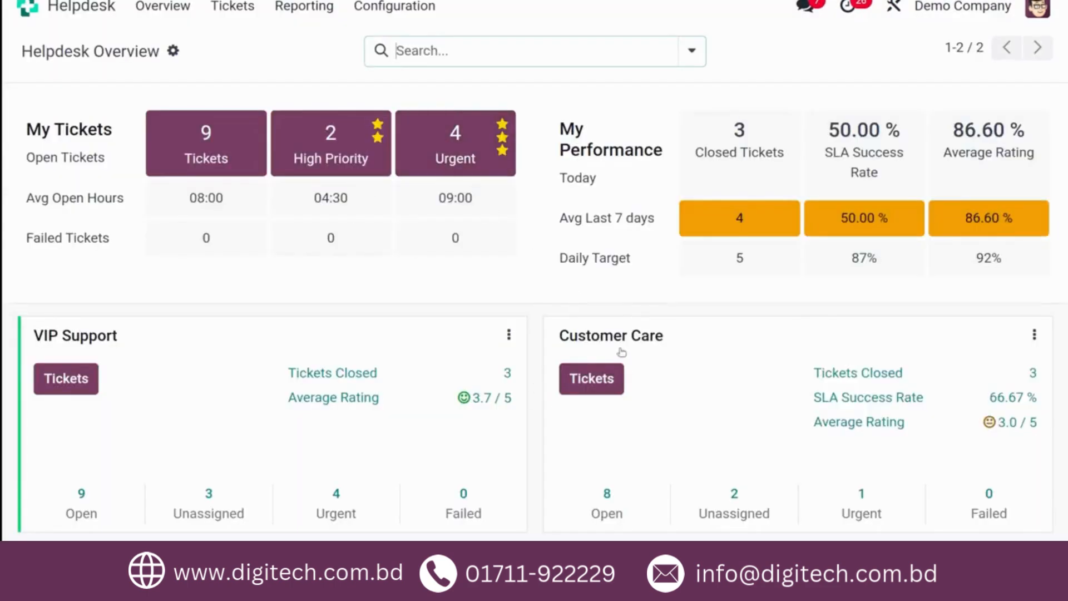
left_click(576, 391)
scroll(332, 337, "down", 1)
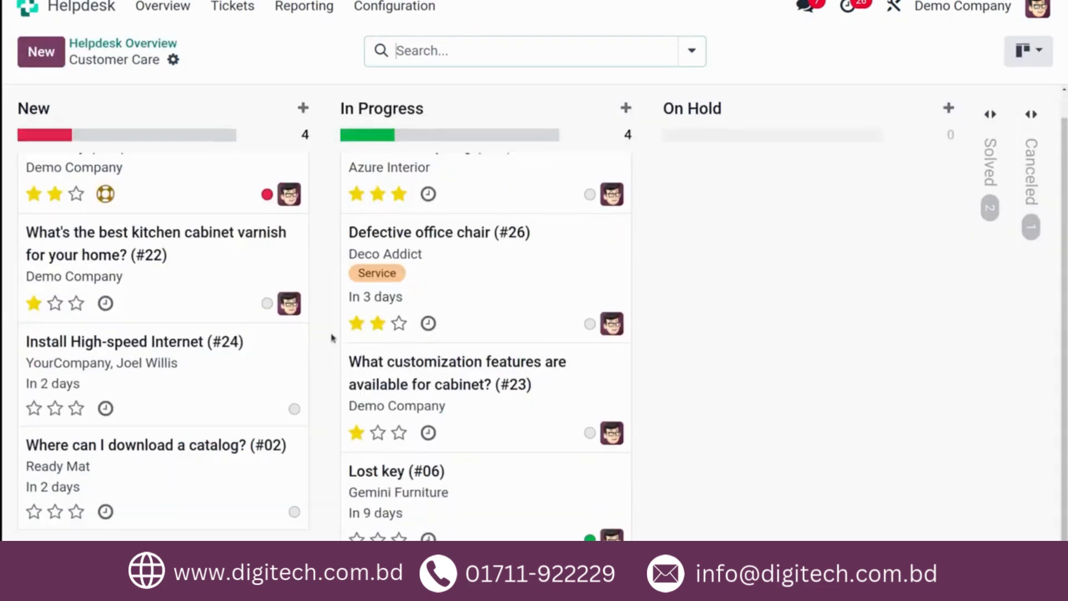
scroll(332, 338, "up", 1)
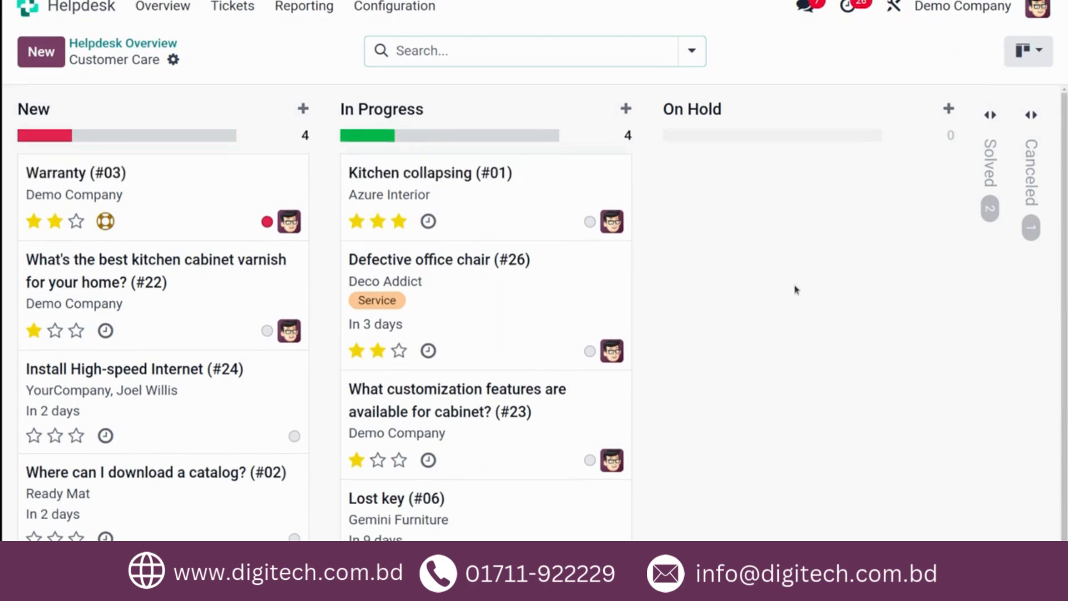
- Unfold the Solved stage in the Customer Care pipeline and look over its tickets
left_click(984, 213)
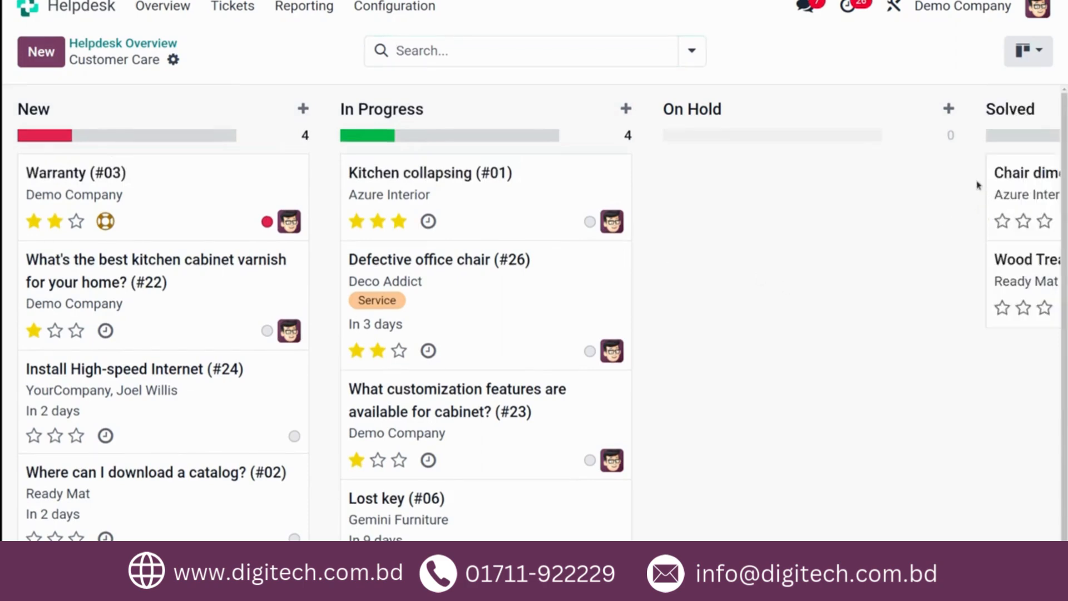
scroll(911, 336, "right", 8)
scroll(911, 337, "left", 8)
scroll(911, 337, "down", 1)
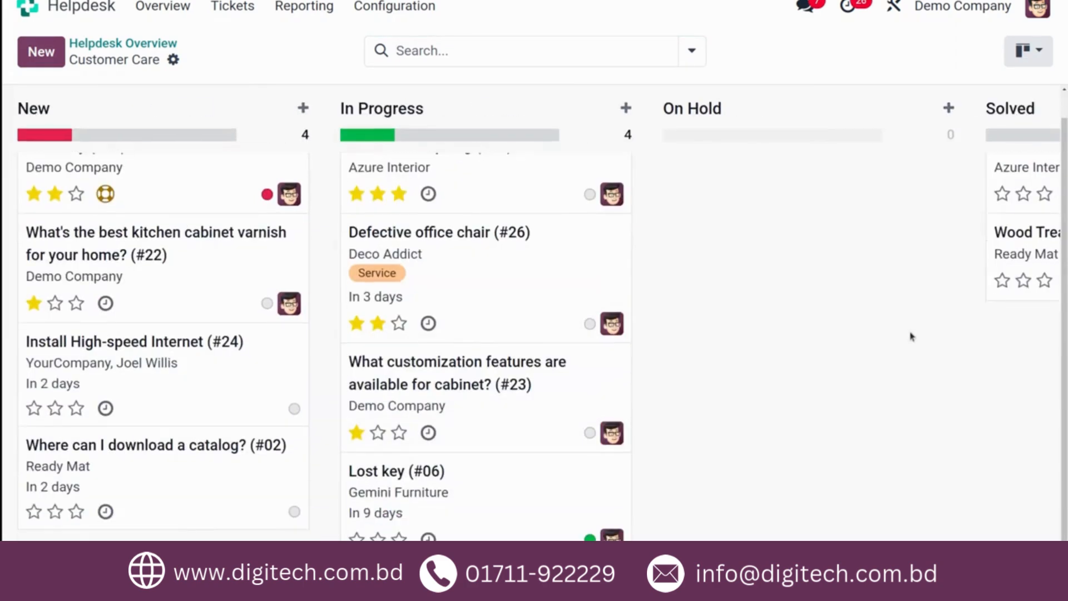
- Open the "Defective office chair" ticket and examine its message log for the message posted from the portal
left_click(534, 272)
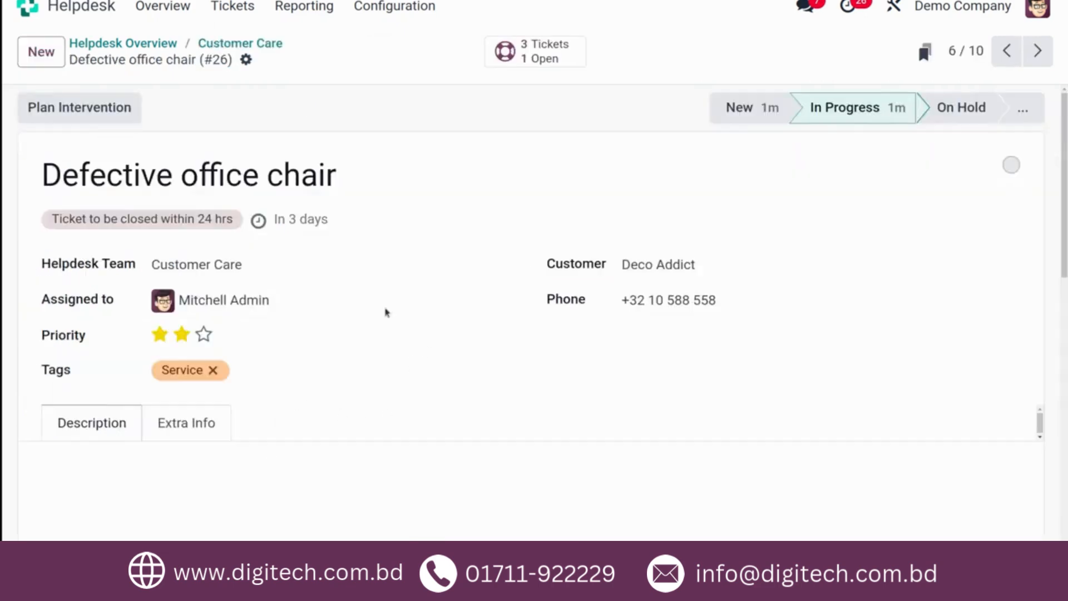
scroll(833, 250, "down", 3)
scroll(833, 250, "down", 8)
scroll(830, 248, "up", 4)
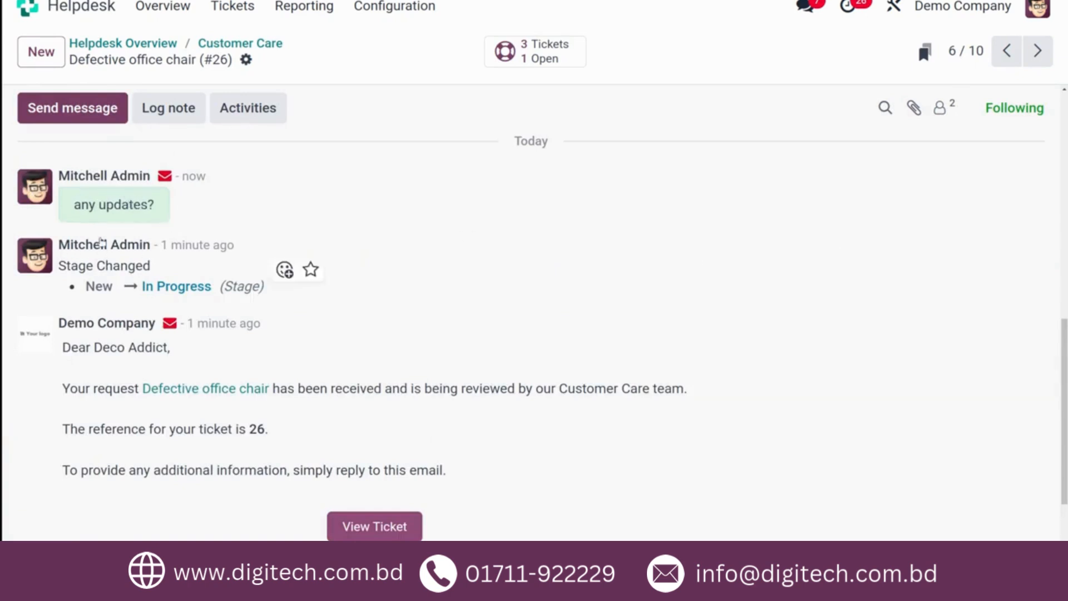
scroll(332, 209, "up", 5)
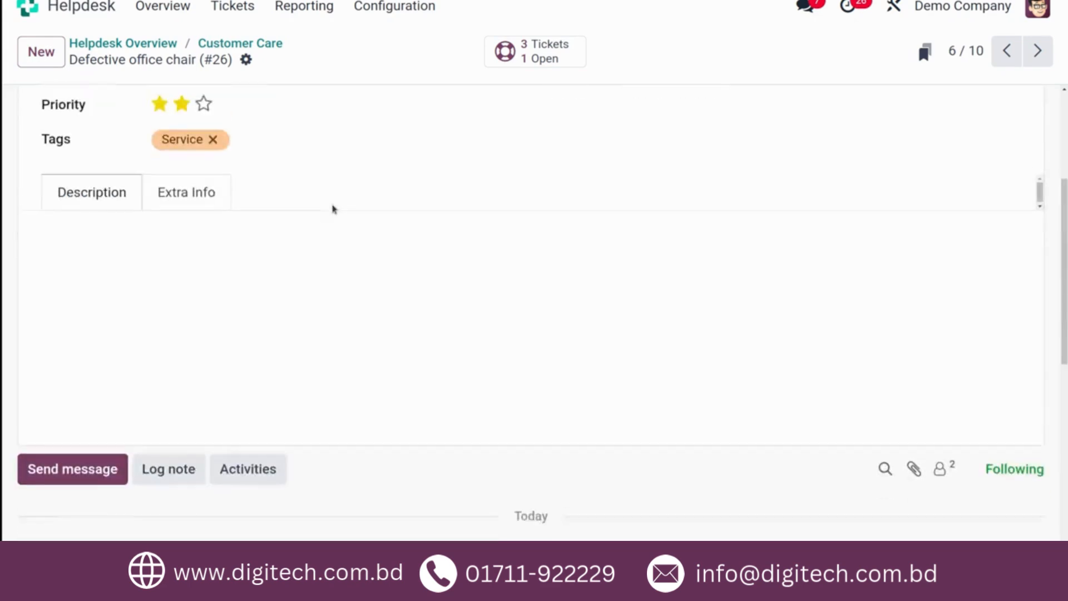
scroll(331, 210, "down", 3)
scroll(281, 442, "up", 5)
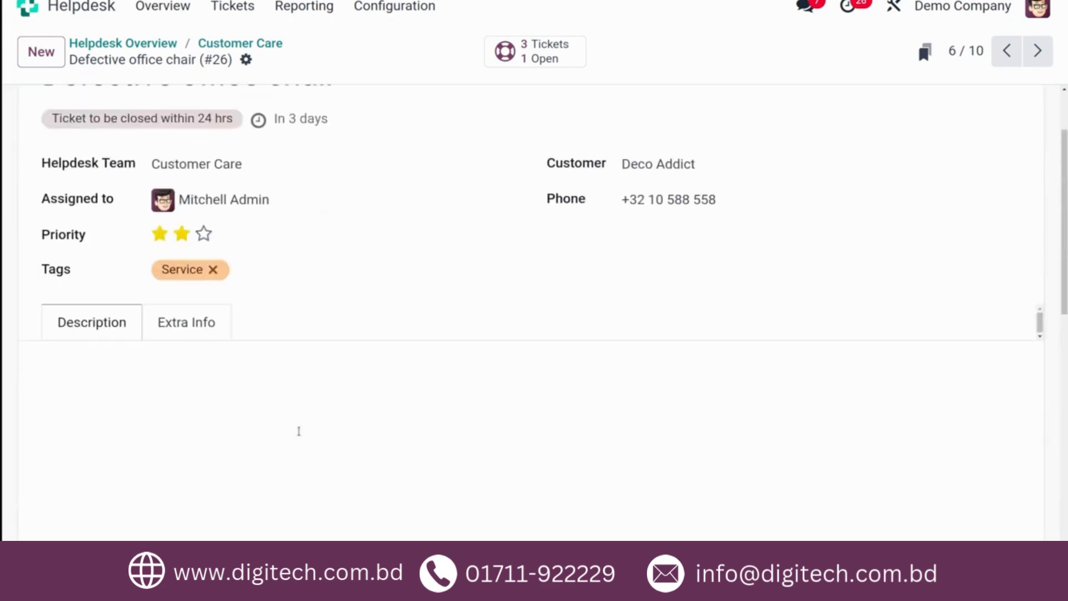
scroll(779, 206, "up", 2)
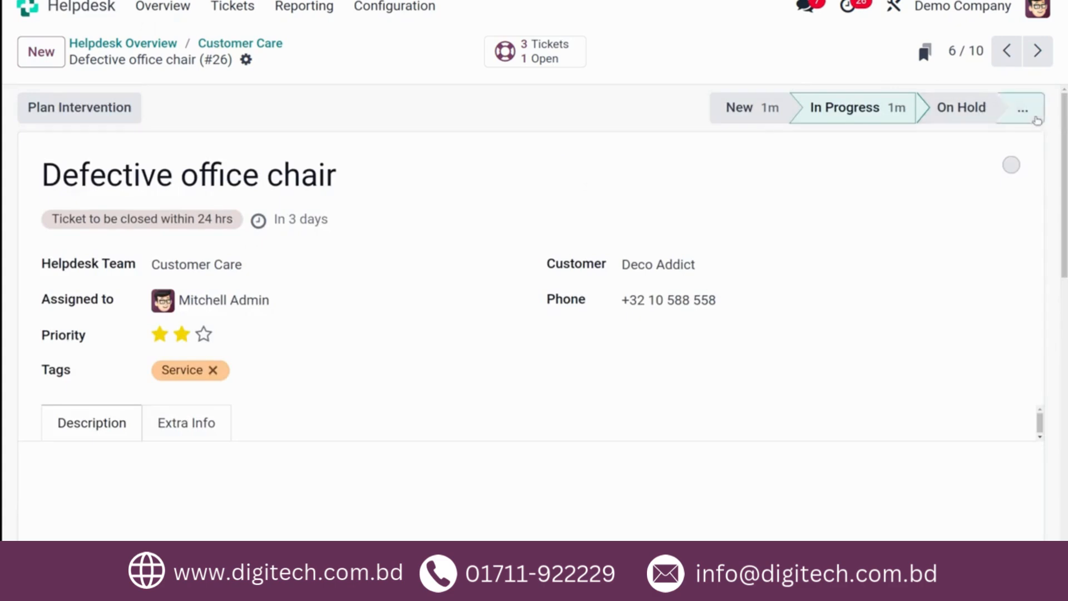
- Move the ticket to the Solved stage and go back to the Customer Care pipeline to check its placement
left_click(1022, 109)
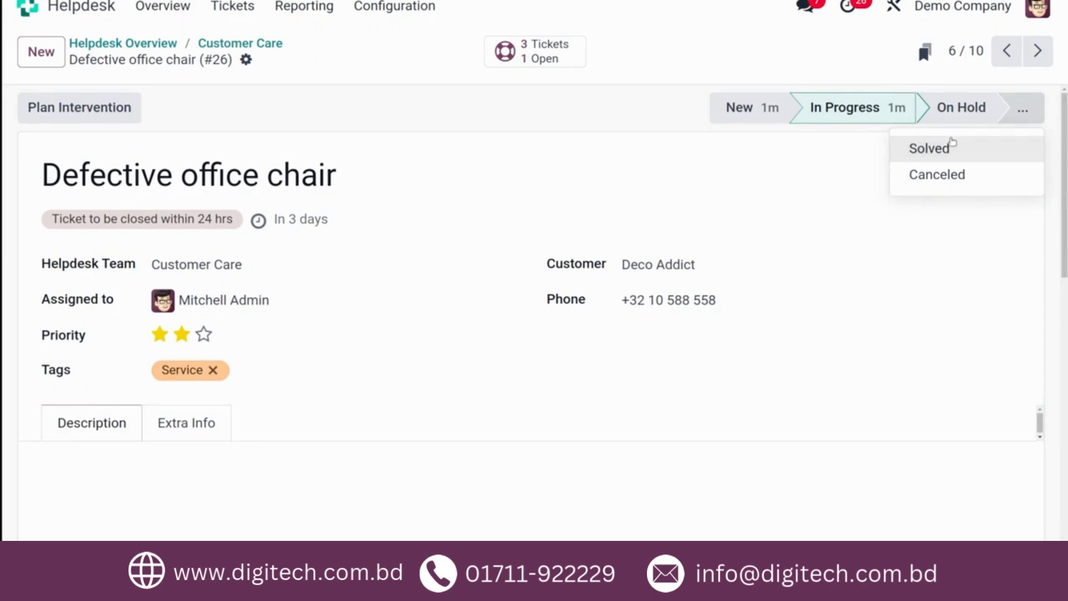
left_click(933, 147)
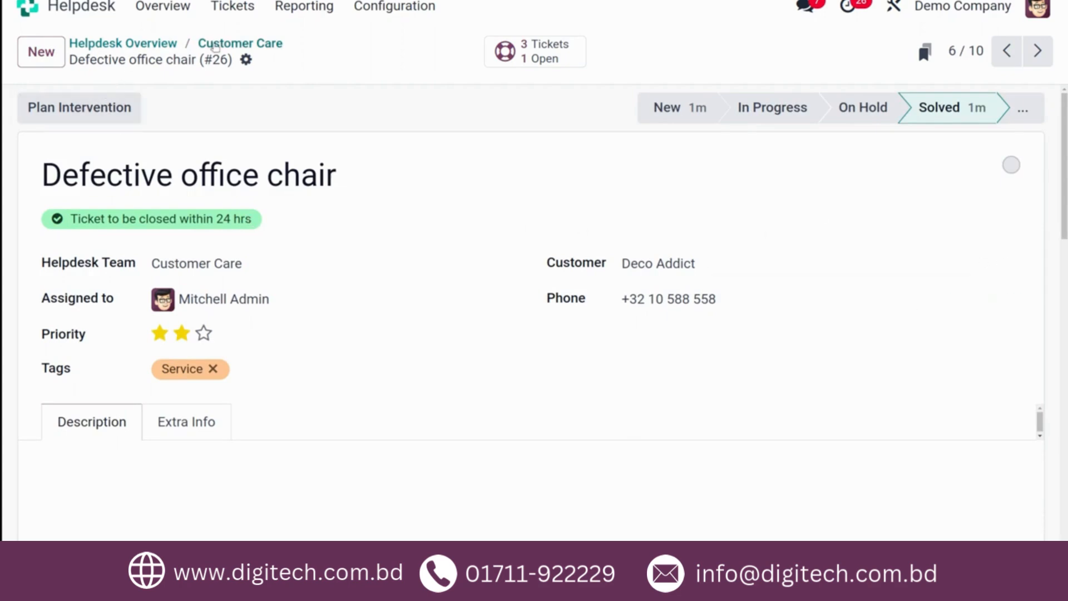
left_click(215, 44)
scroll(601, 229, "right", 8)
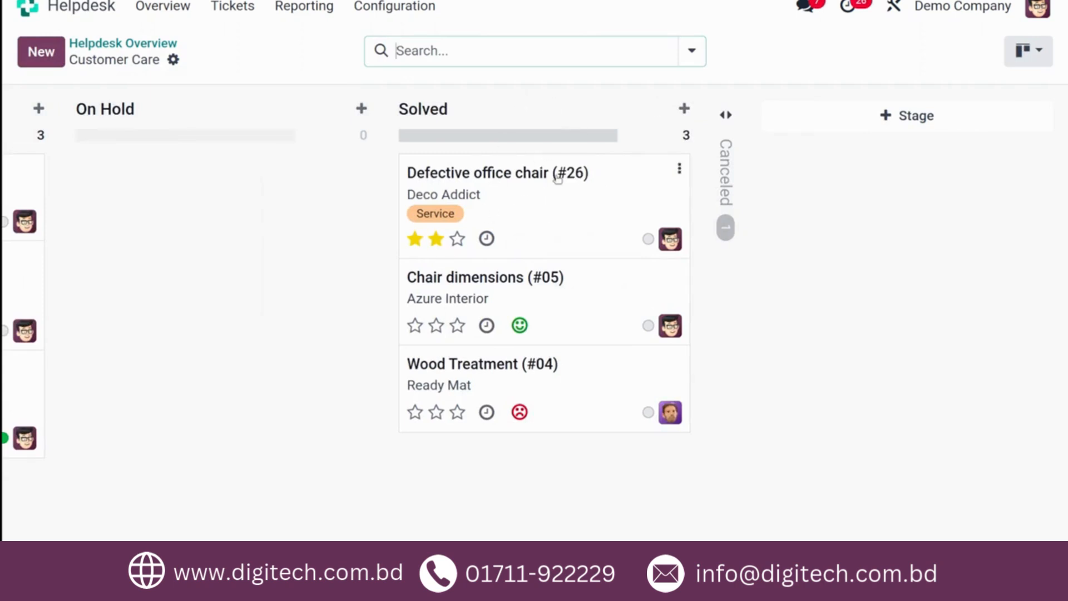
scroll(389, 261, "left", 8)
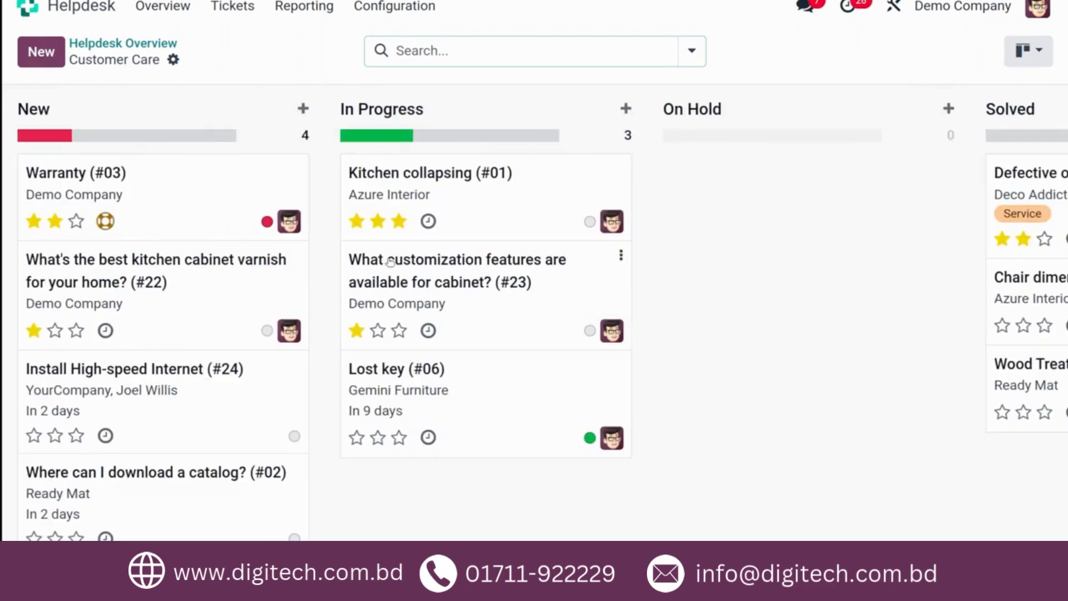